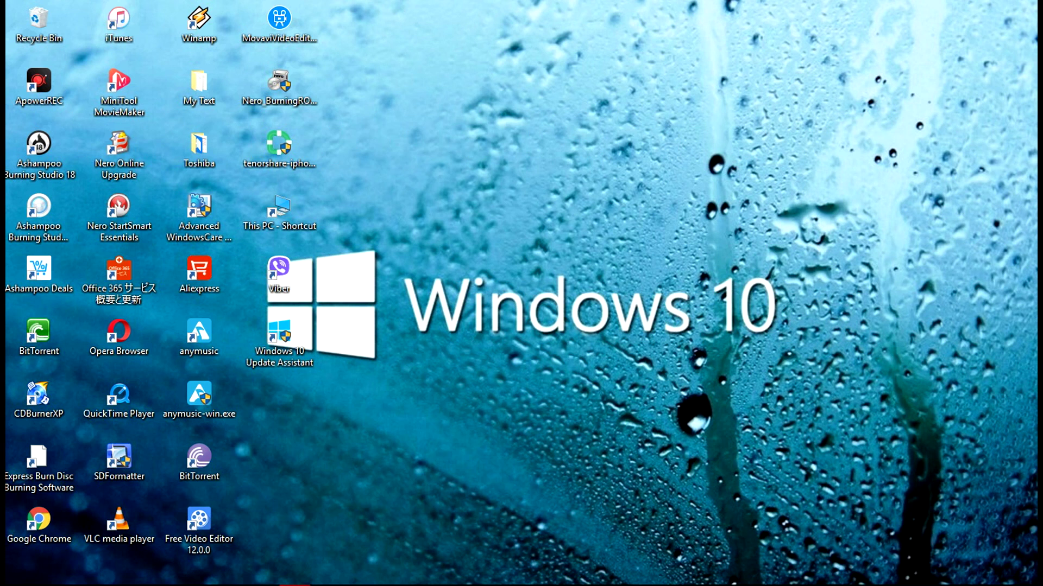
# - Use F1 to search Bing for 'how to get help in windows 10' and scroll through the results
pyautogui.press('F1')
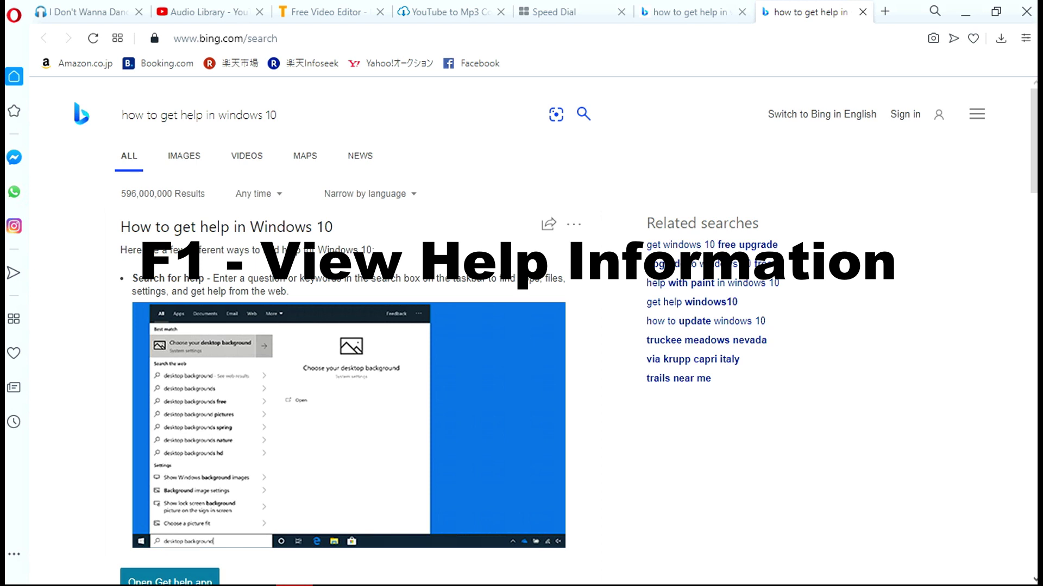
pyautogui.scroll(-1, 522, 326)
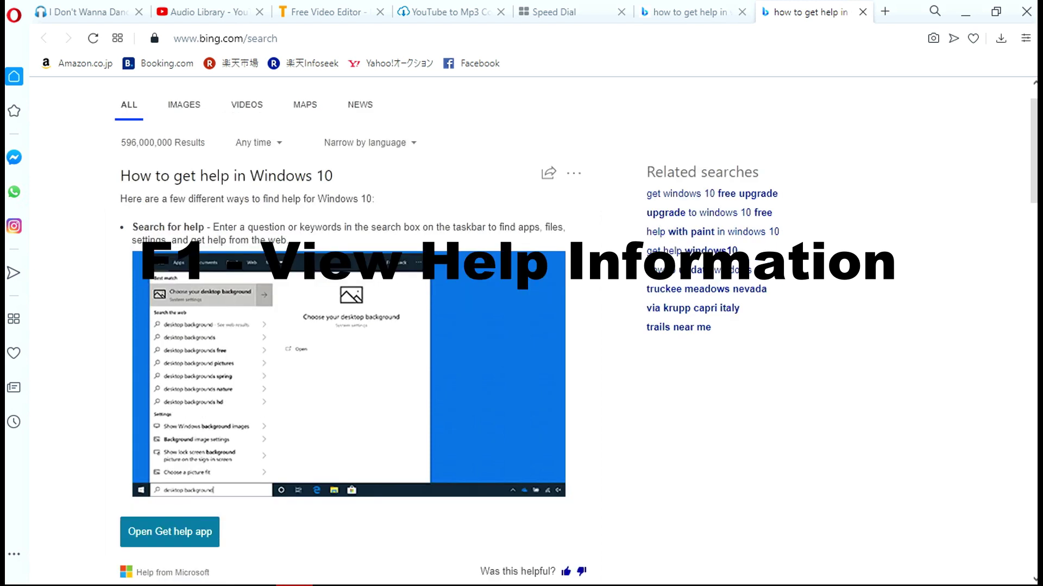
pyautogui.scroll(1, 522, 326)
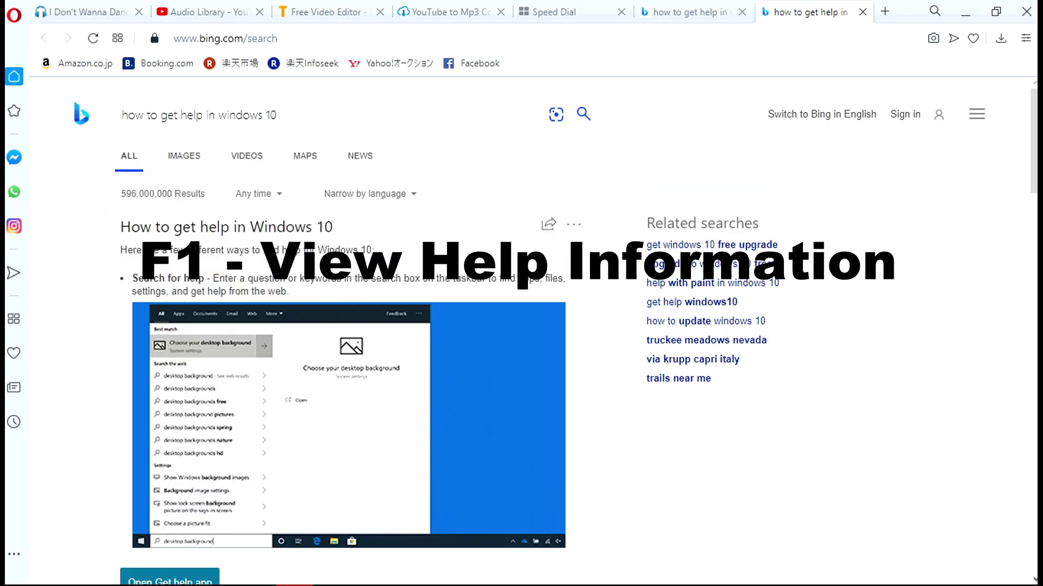
pyautogui.scroll(-2, 522, 326)
pyautogui.scroll(-2, 521, 326)
pyautogui.scroll(-2, 521, 326)
pyautogui.scroll(-1, 521, 325)
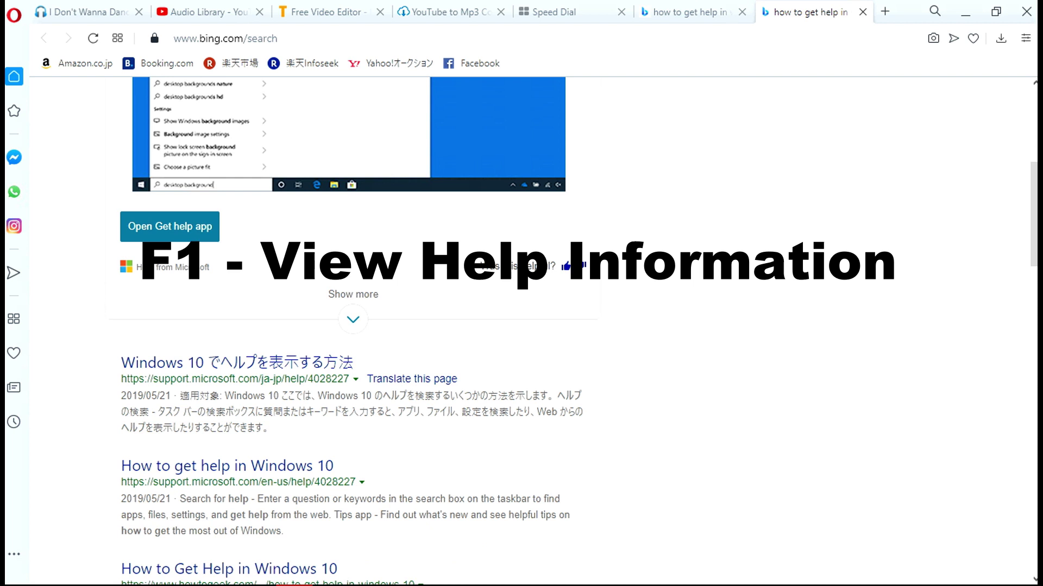
pyautogui.scroll(-3, 521, 326)
pyautogui.scroll(-2, 522, 326)
pyautogui.scroll(-2, 521, 326)
pyautogui.scroll(-1, 521, 326)
pyautogui.scroll(3, 521, 326)
pyautogui.scroll(1, 521, 326)
pyautogui.scroll(3, 521, 325)
pyautogui.scroll(2, 521, 326)
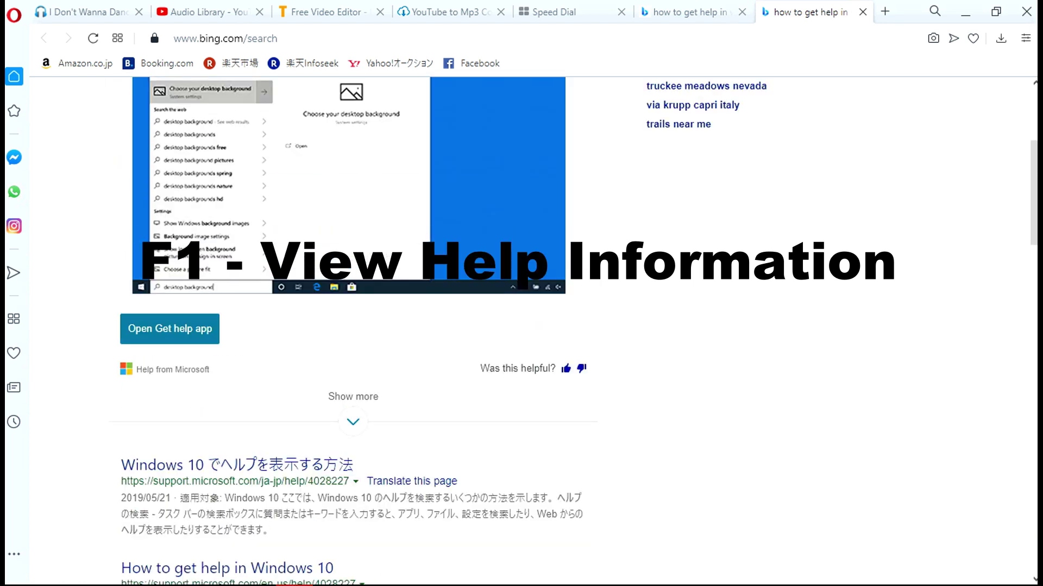
pyautogui.scroll(5, 522, 326)
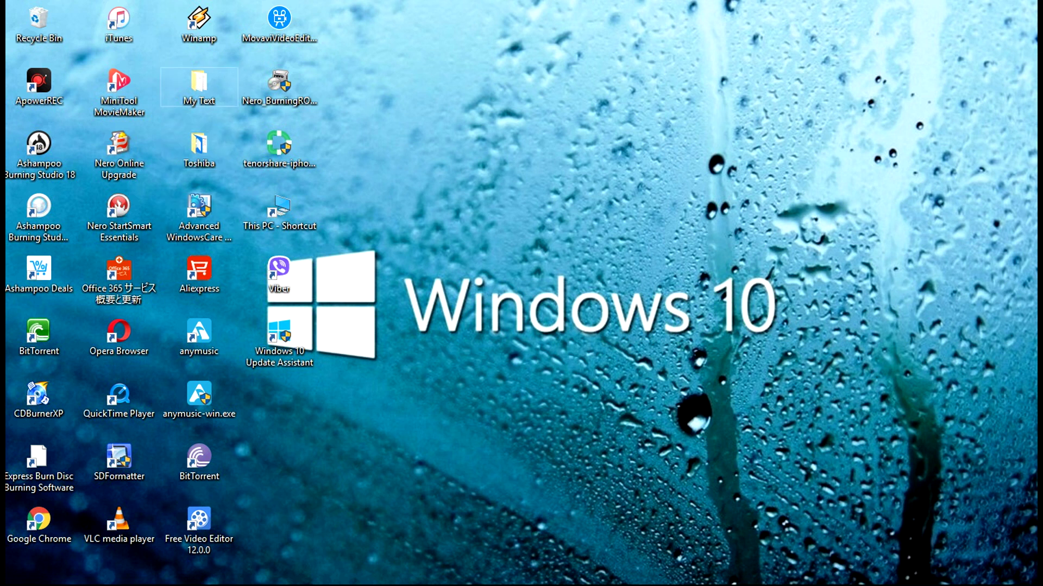
# - Add 'Files' to the My Text folder name, remove it again to keep 'My Text', then refresh the desktop twice
pyautogui.press('F2')
pyautogui.press('End')
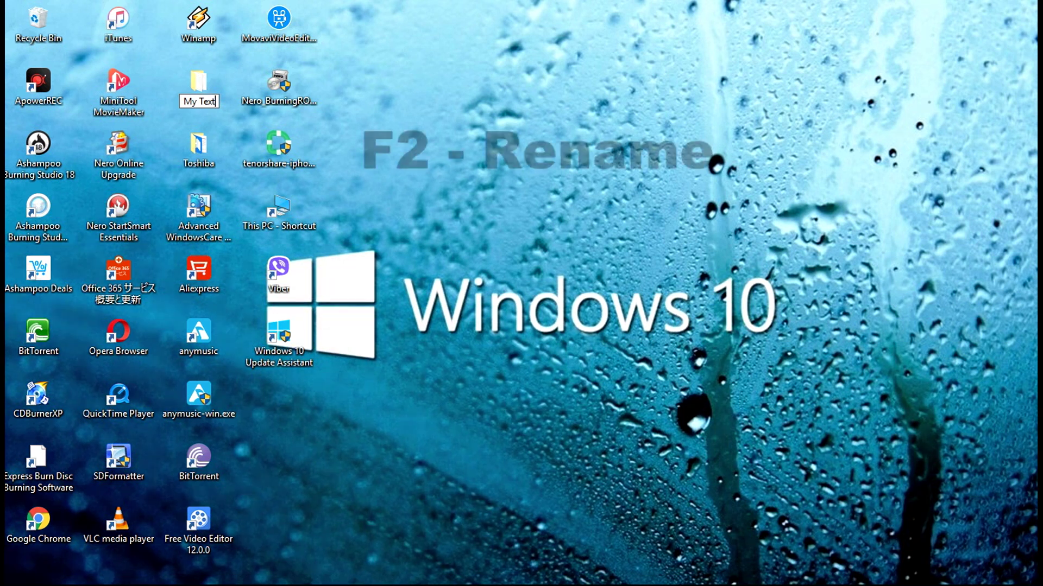
pyautogui.write('Files')
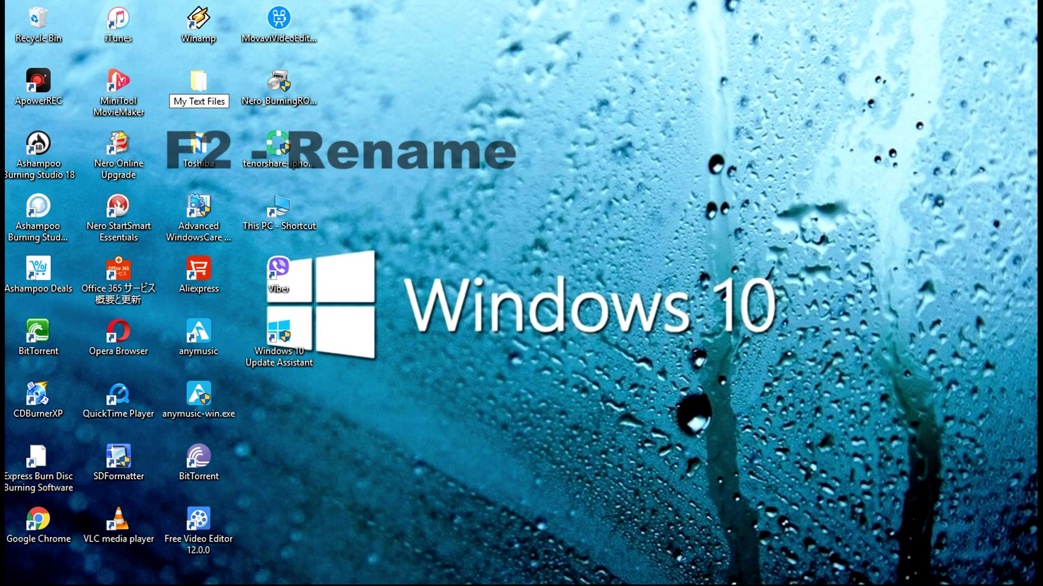
pyautogui.press('BackSpace')
pyautogui.press('BackSpace')
pyautogui.press('BackSpace')
pyautogui.press('BackSpace')
pyautogui.press('BackSpace')
pyautogui.press('BackSpace')
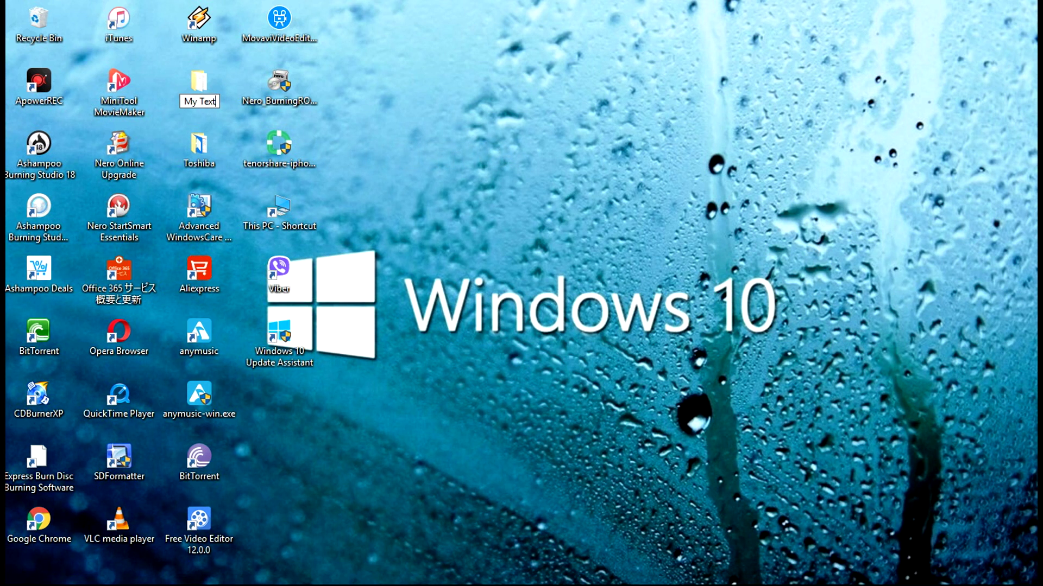
pyautogui.press('Return')
pyautogui.press('F5')
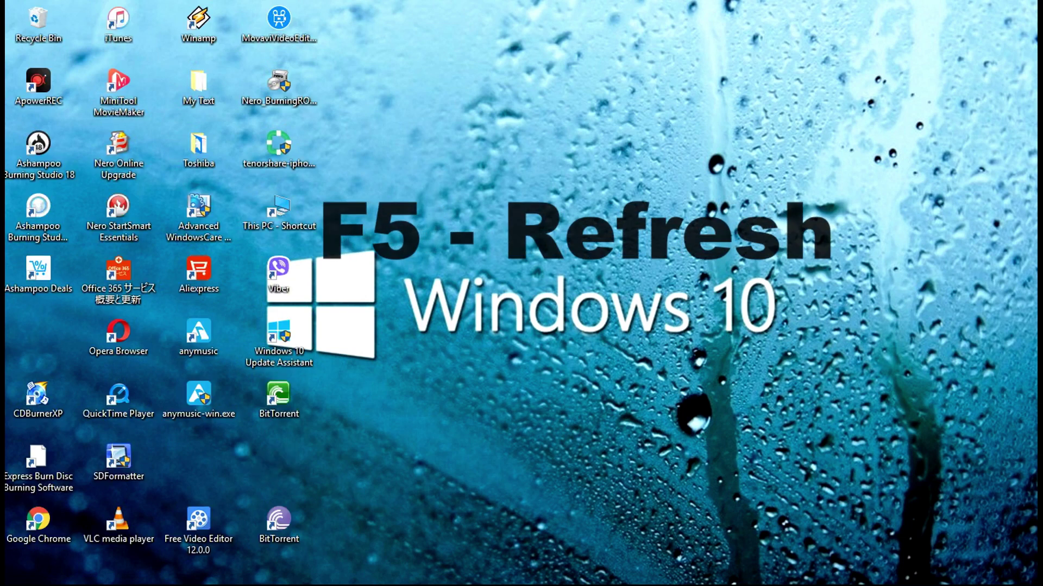
pyautogui.press('F5')
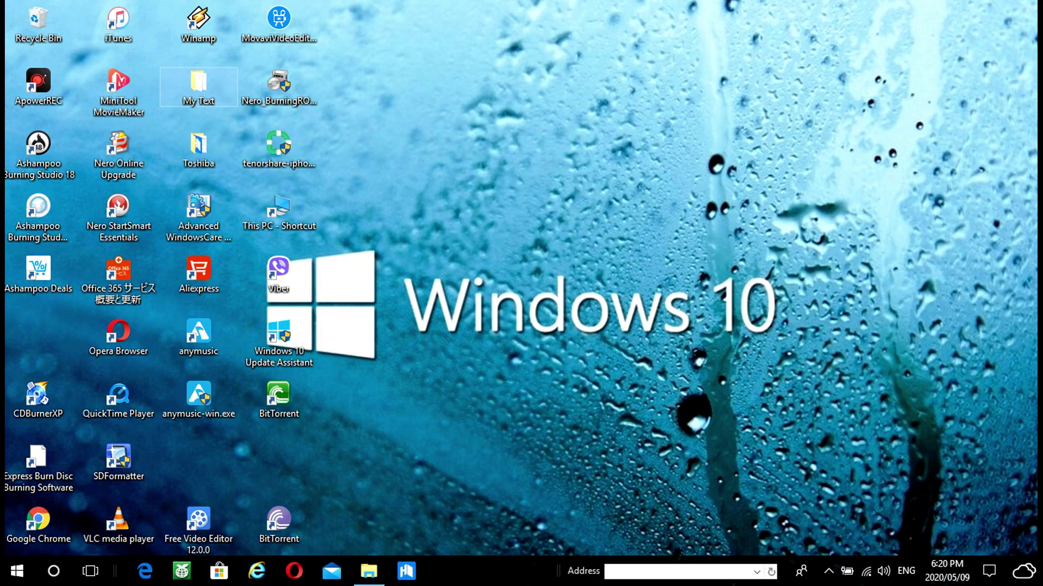
# - Open C: in File Explorer, enter DCIM - Camera Photos, go back up, and select all items
pyautogui.click(369, 571)
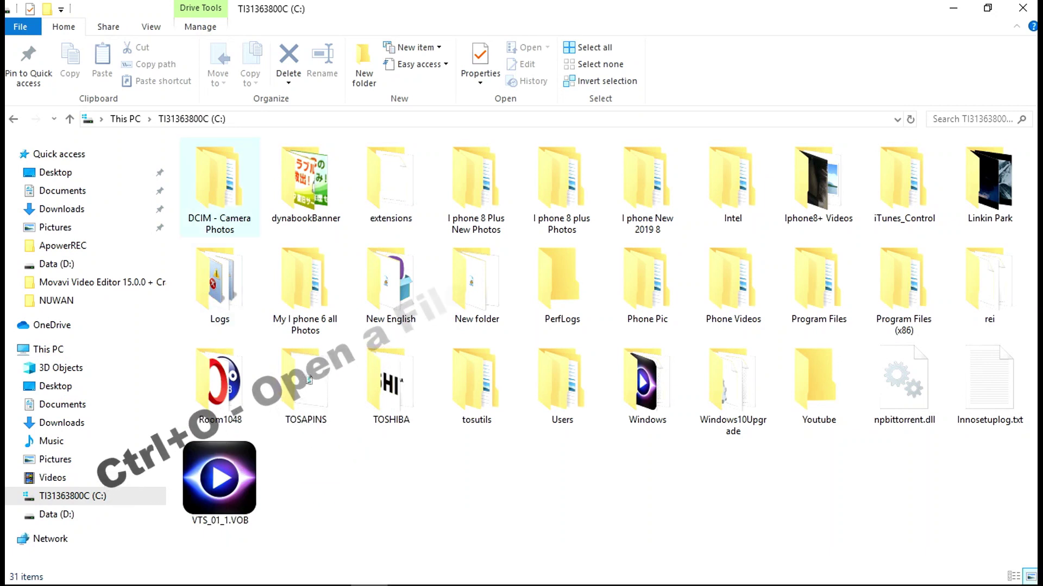
pyautogui.click(219, 187)
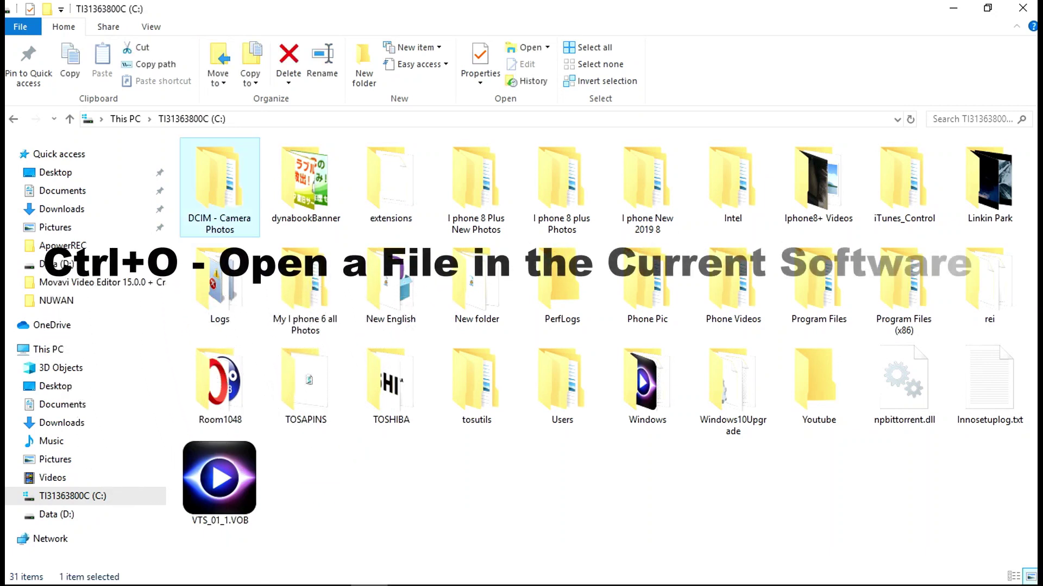
pyautogui.rightClick(237, 207)
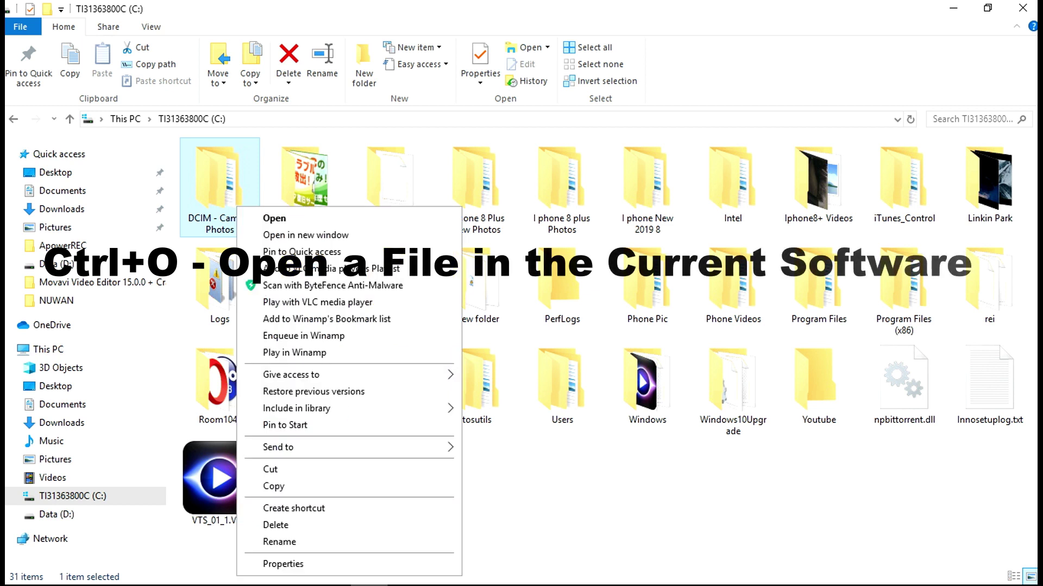
pyautogui.hotkey('ctrl', 'o')
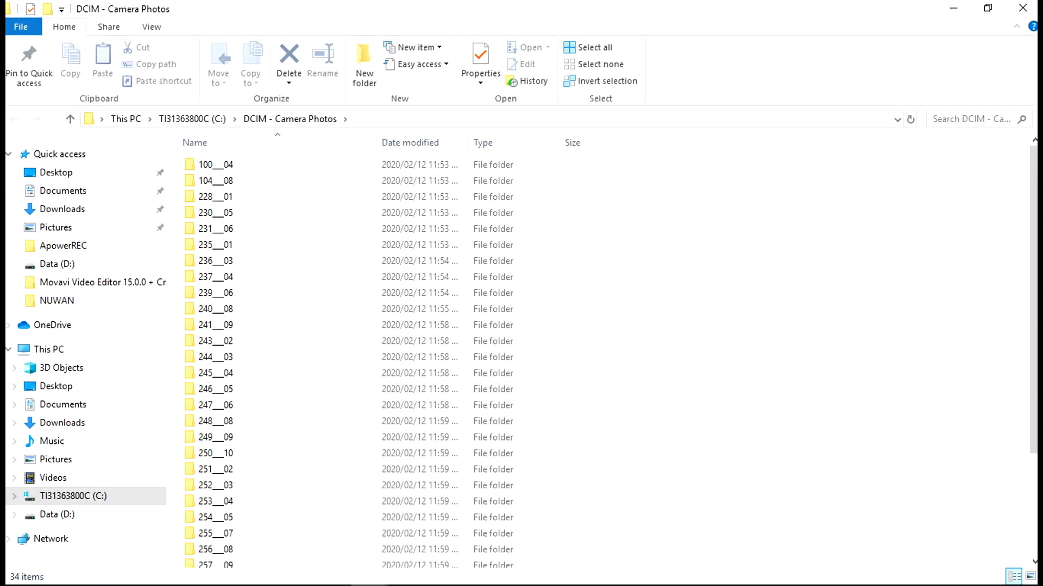
pyautogui.click(70, 119)
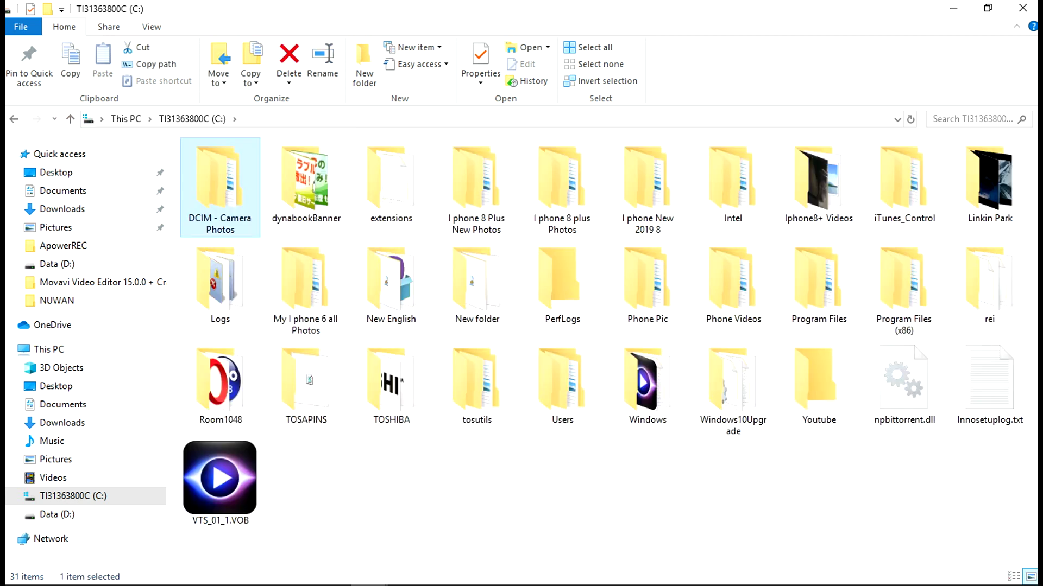
pyautogui.click(597, 488)
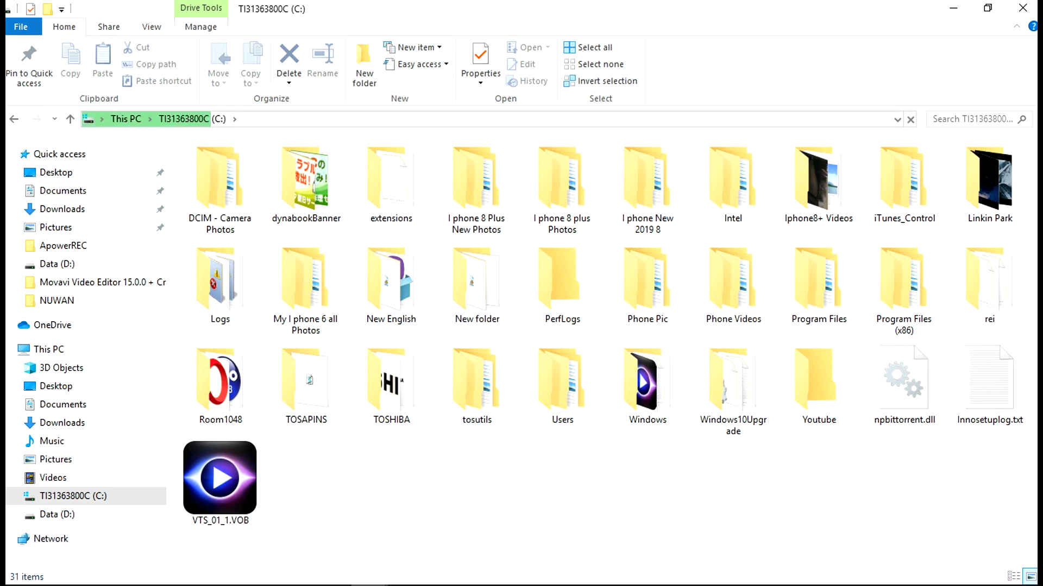
pyautogui.hotkey('ctrl', 'a')
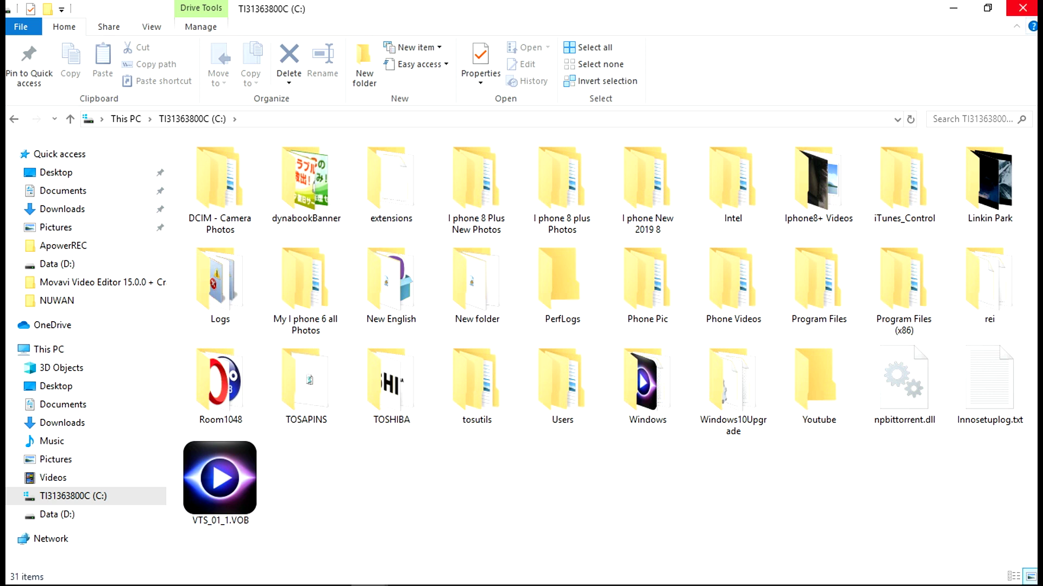
# - Leave File Explorer, launch Word through a Start search for 'wo', and create a blank document
pyautogui.click(219, 185)
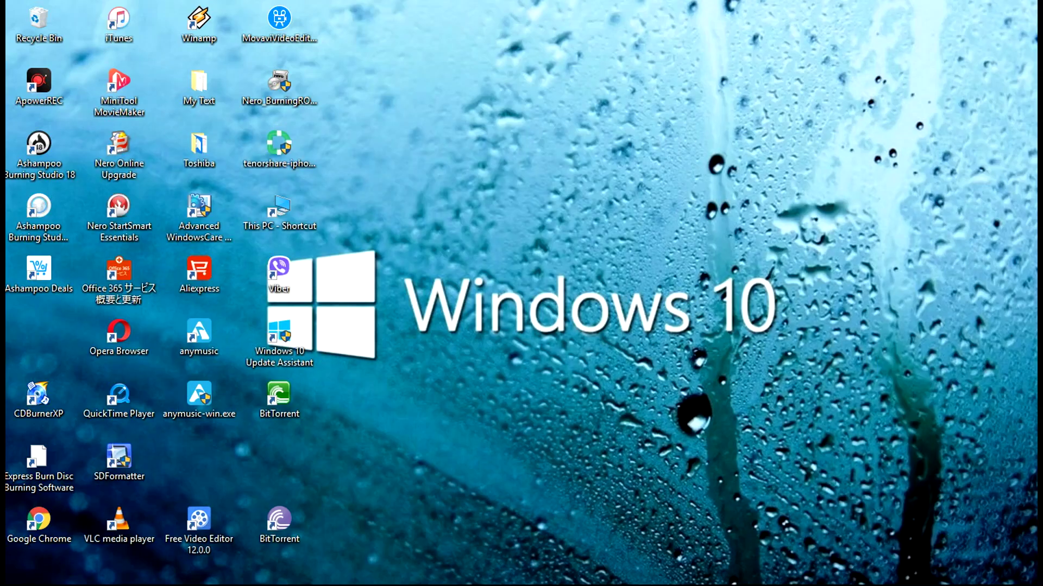
pyautogui.hotkey('alt', 'Tab')
pyautogui.press('Tab')
pyautogui.press('Tab')
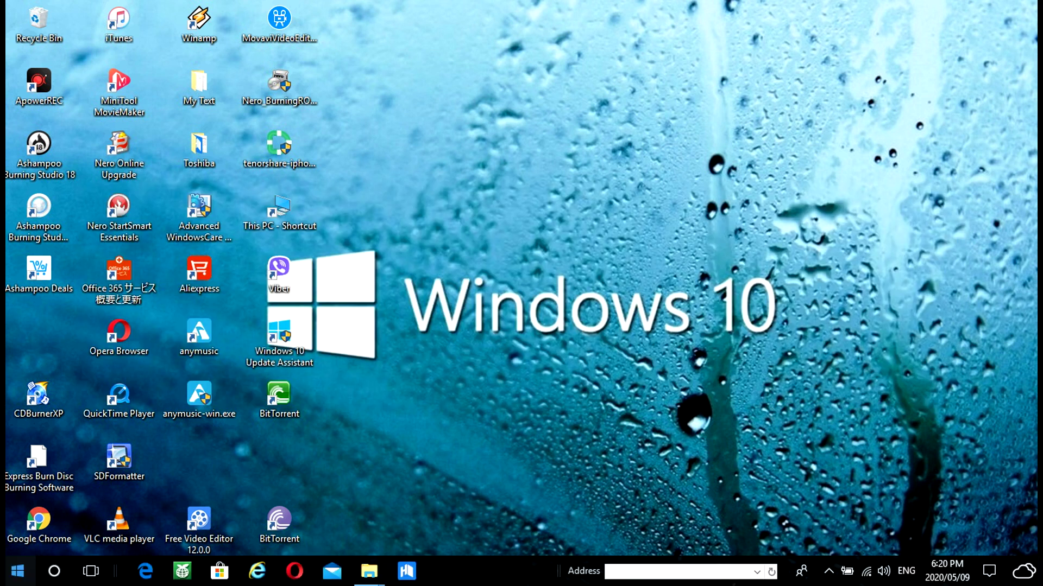
pyautogui.click(54, 571)
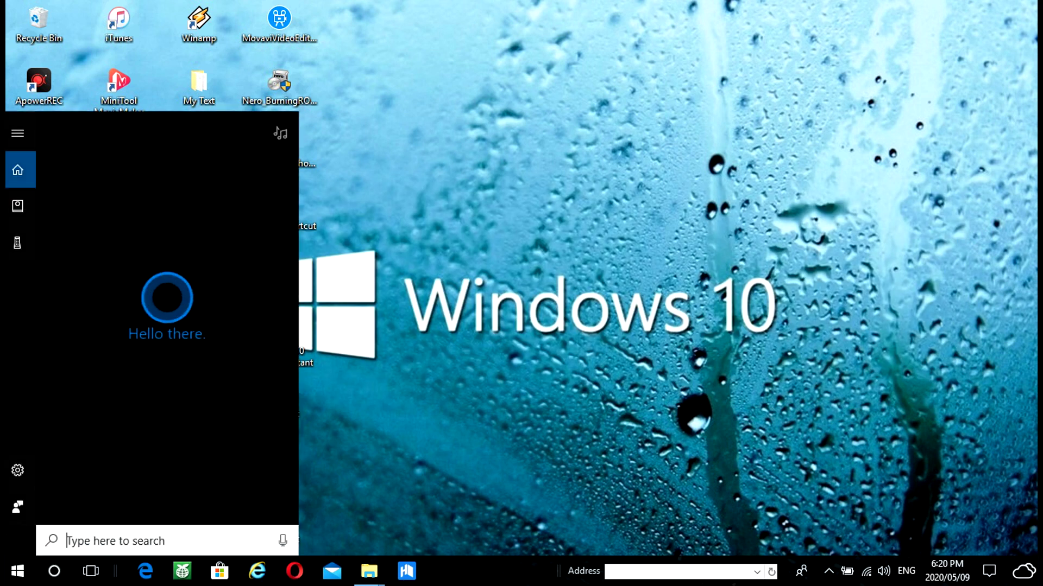
pyautogui.write('wo')
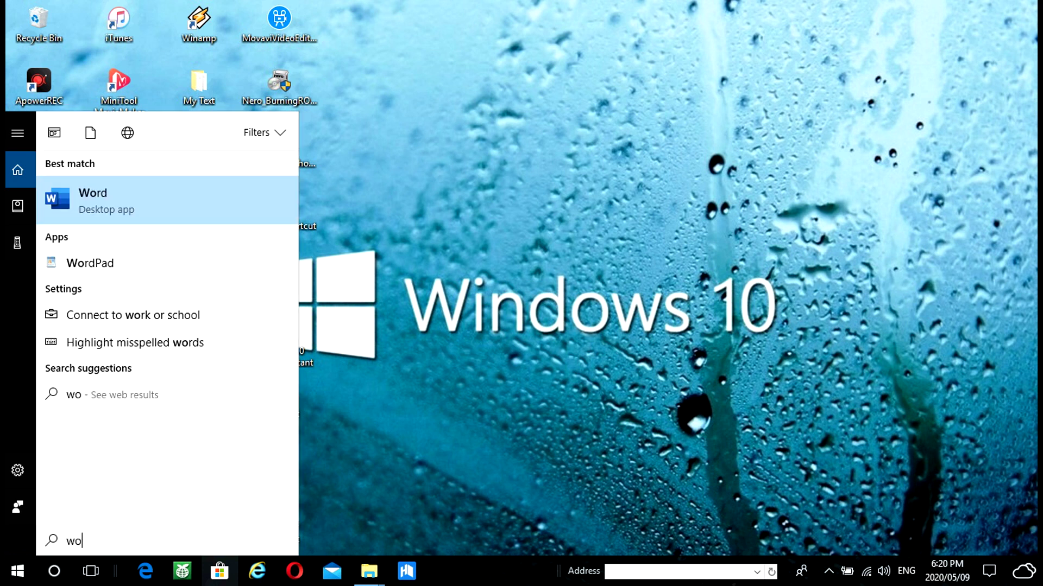
pyautogui.press('Return')
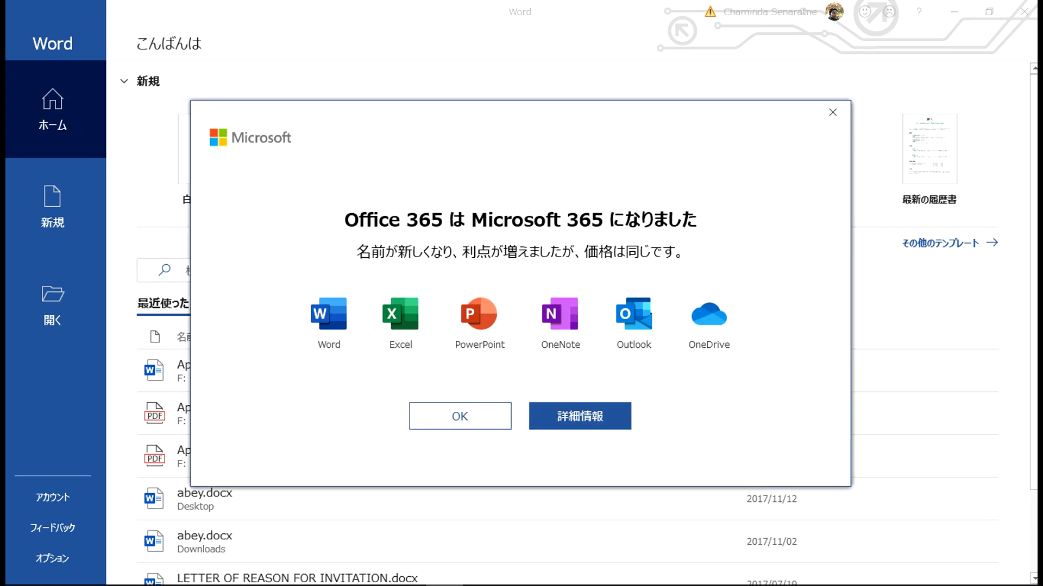
pyautogui.click(459, 416)
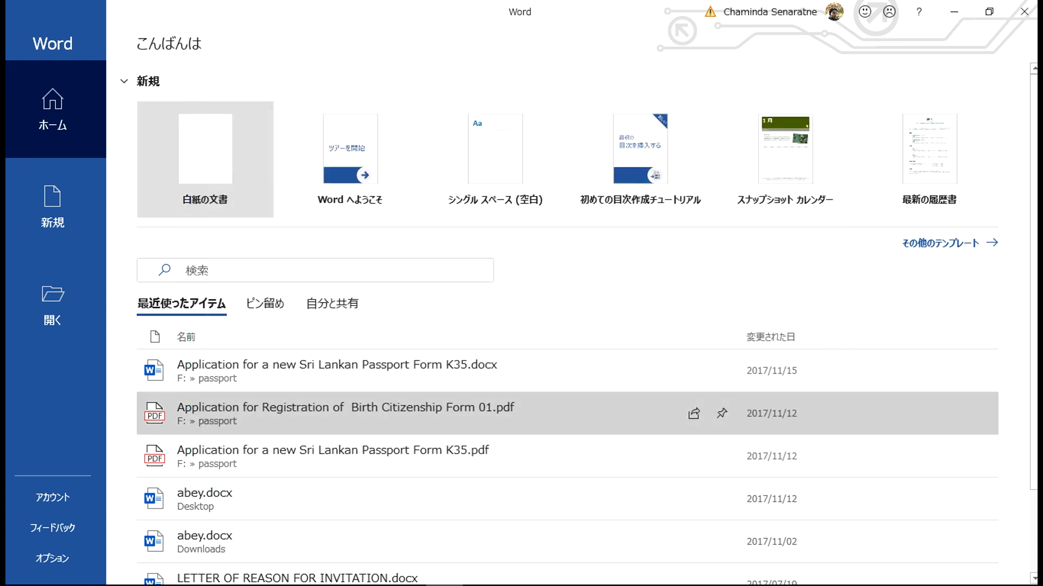
pyautogui.click(205, 157)
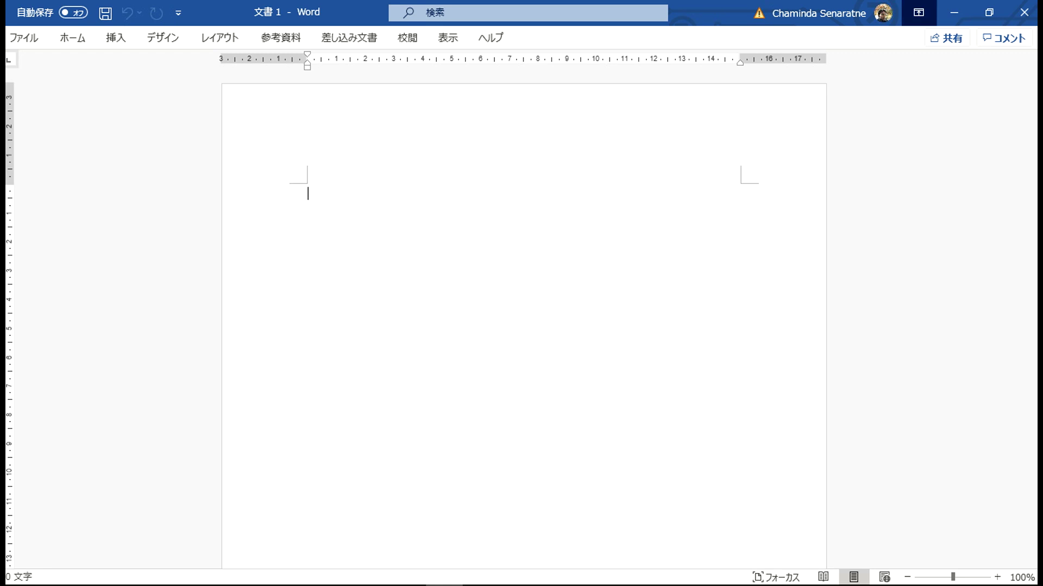
# - Show the full ribbon, type 'Word', set it to 48 pt, and select all the text
pyautogui.click(918, 12)
pyautogui.click(923, 141)
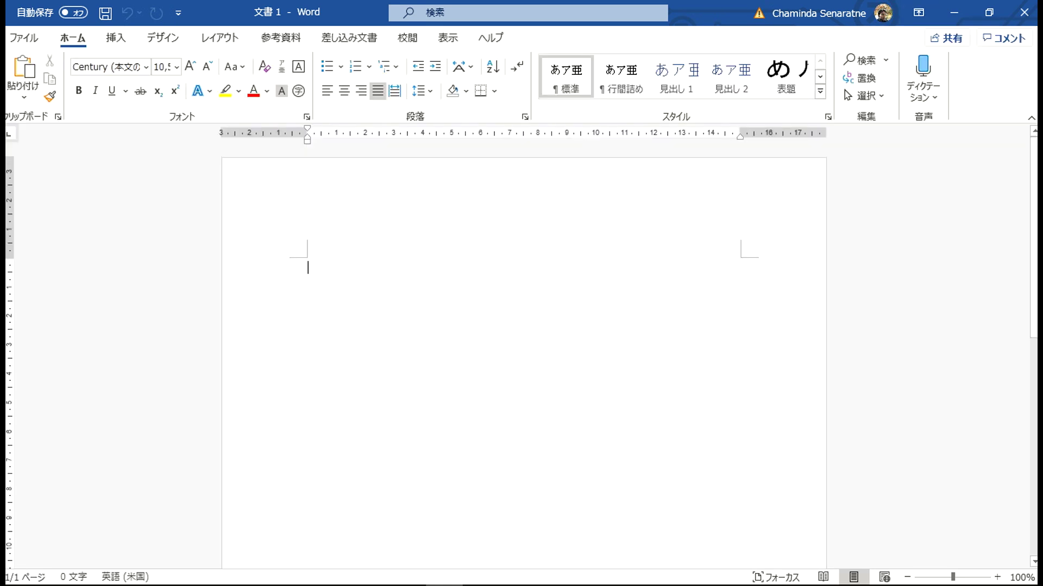
pyautogui.write('Word')
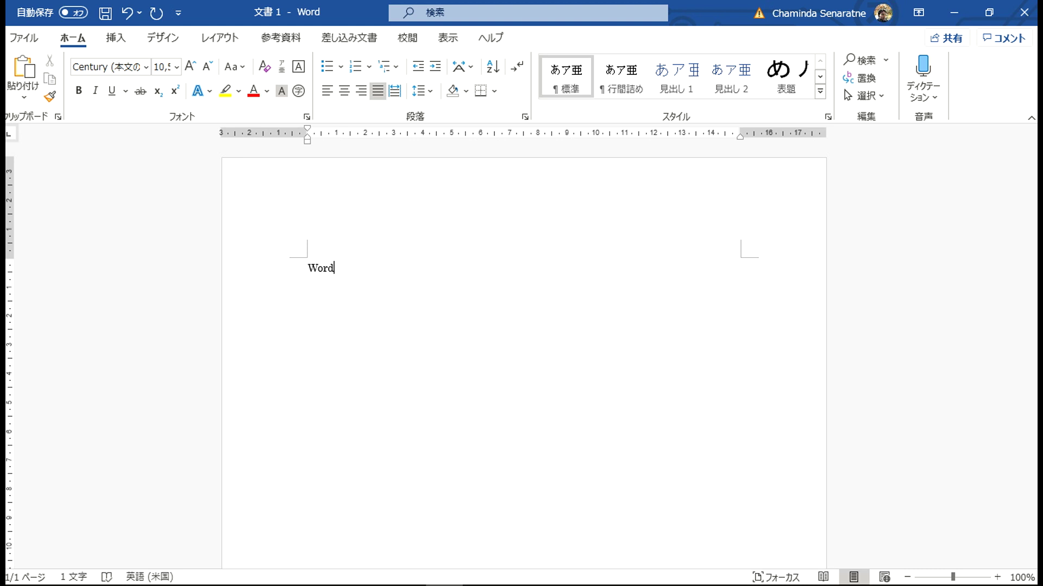
pyautogui.doubleClick(320, 267)
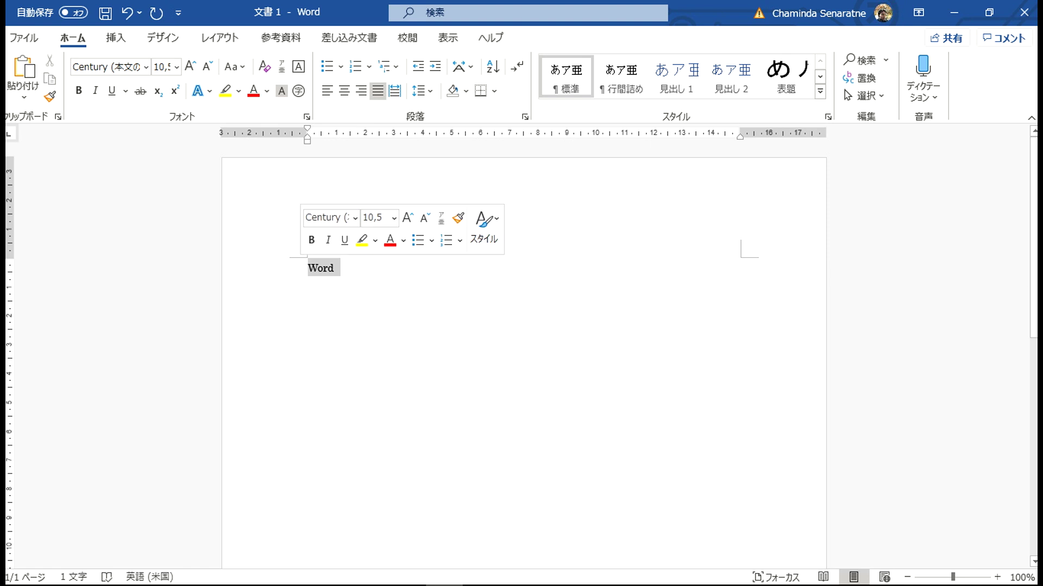
pyautogui.click(177, 67)
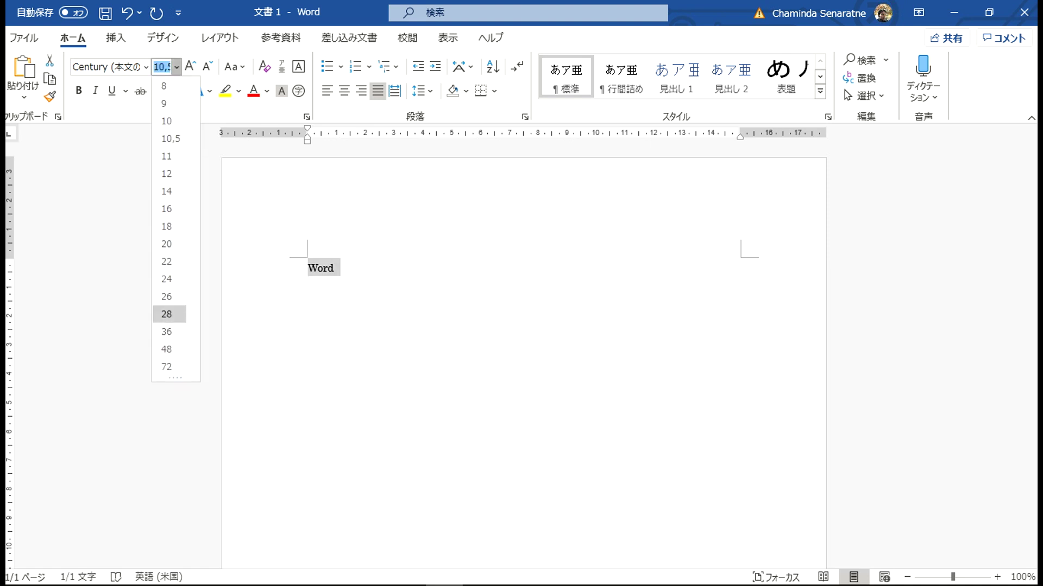
pyautogui.click(166, 349)
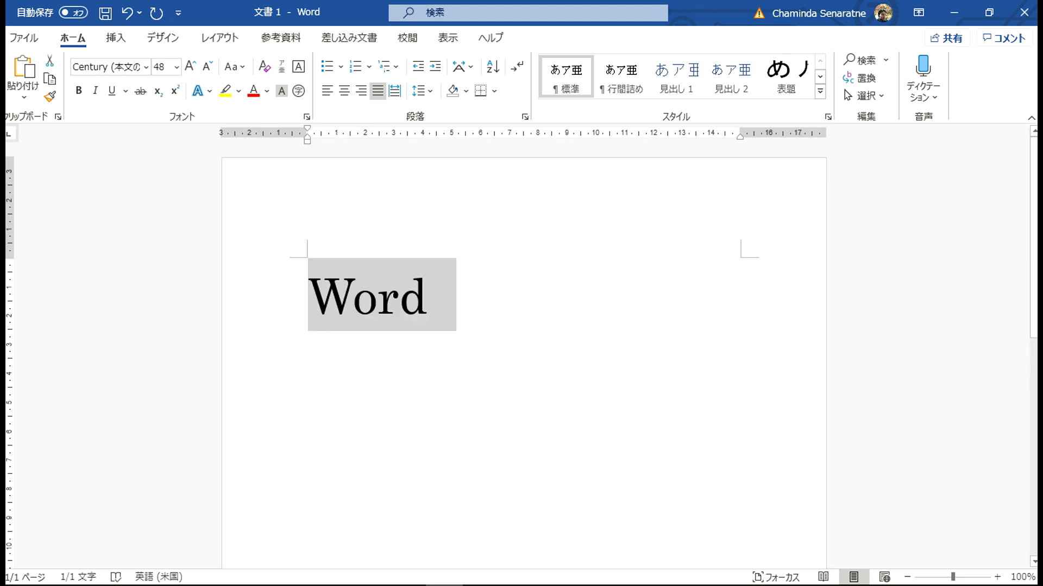
pyautogui.click(428, 296)
pyautogui.hotkey('ctrl', 'a')
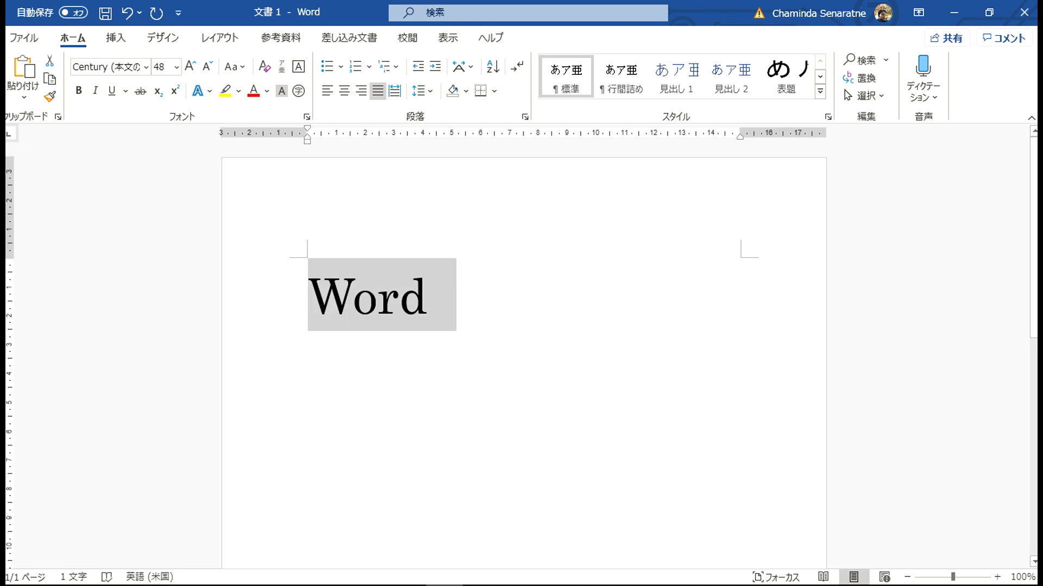
pyautogui.hotkey('ctrl', 'b')
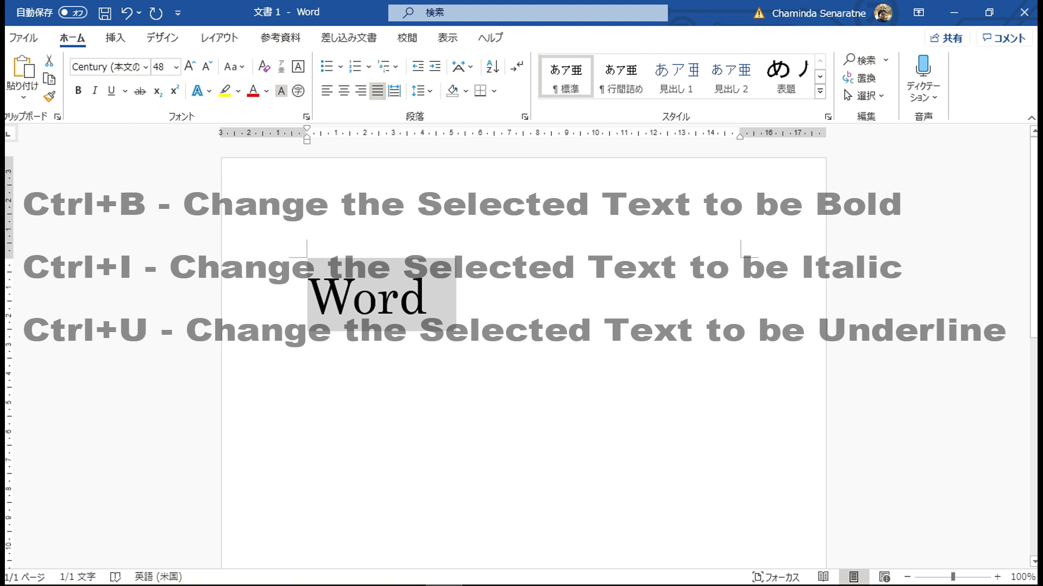
pyautogui.hotkey('ctrl', 'b')
pyautogui.hotkey('ctrl', 'i')
pyautogui.hotkey('ctrl', 'i')
pyautogui.hotkey('ctrl', 'i')
pyautogui.hotkey('ctrl', 'i')
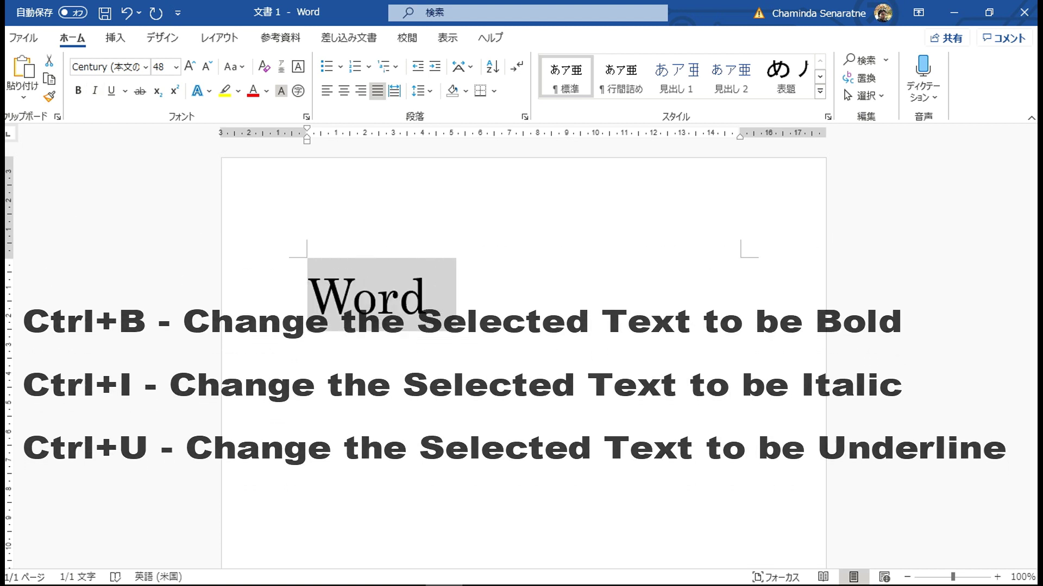
pyautogui.hotkey('ctrl', 'u')
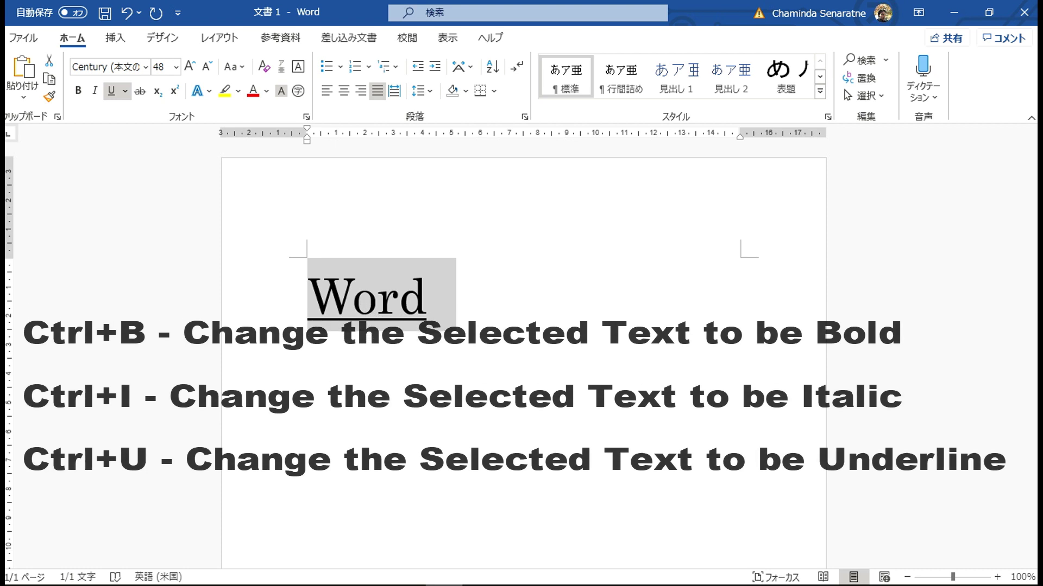
pyautogui.hotkey('ctrl', 'u')
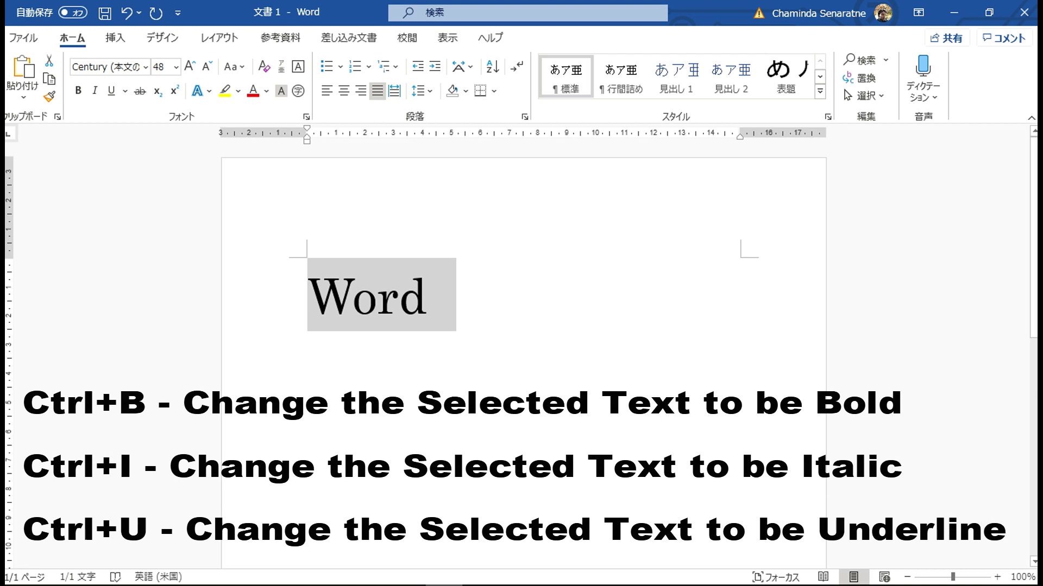
pyautogui.click(427, 296)
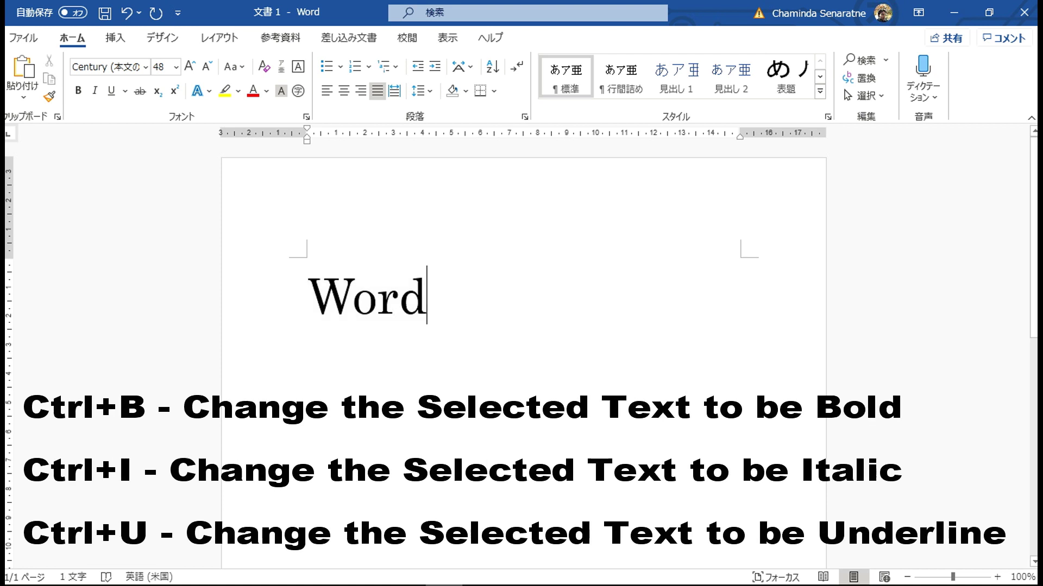
pyautogui.moveTo(427, 296); pyautogui.dragTo(308, 296)
pyautogui.hotkey('ctrl', 'c')
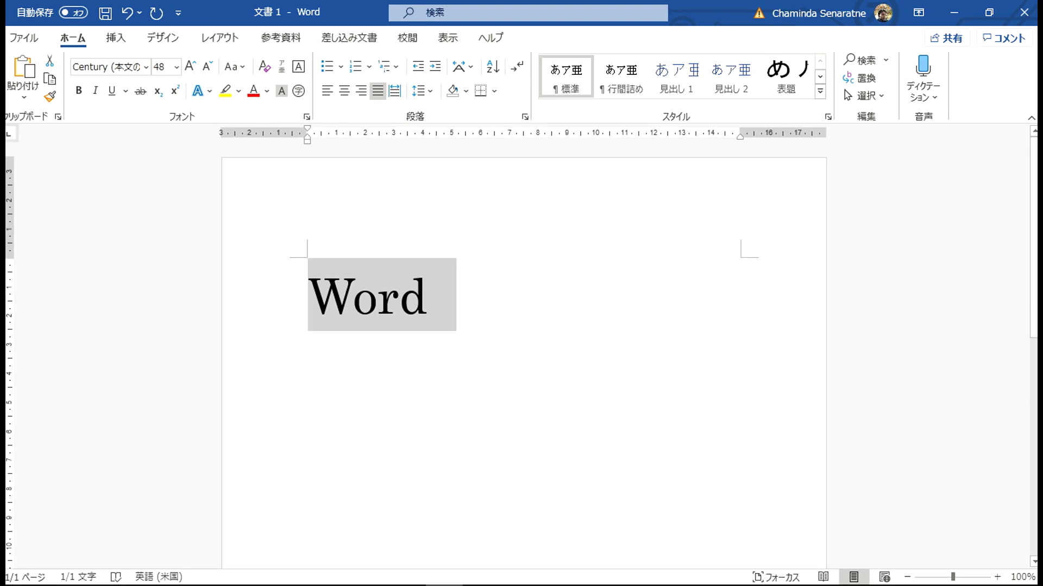
pyautogui.click(426, 295)
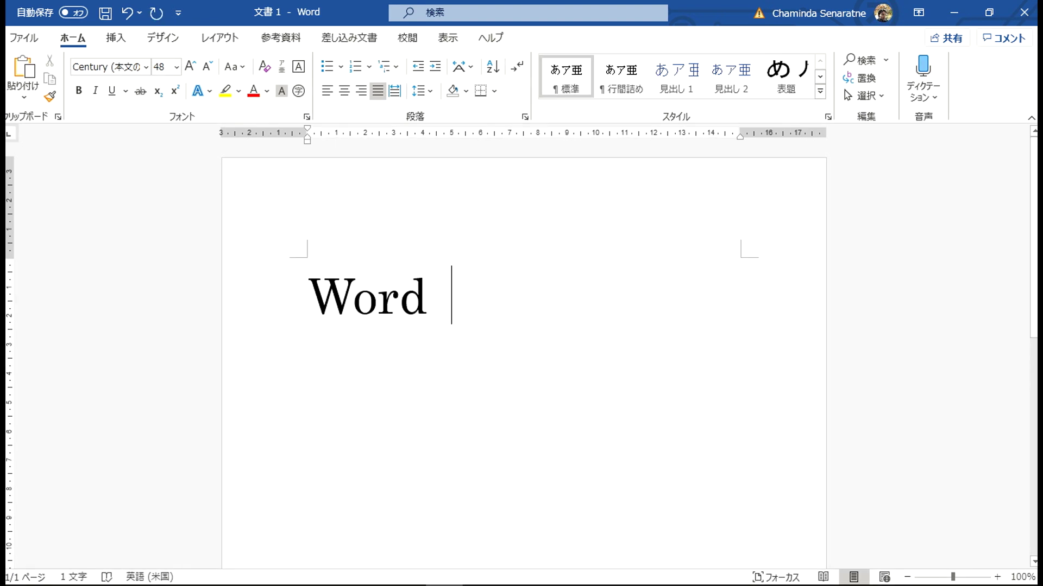
# - Paste 'Word' three times on the first line and once on each of three lines below
pyautogui.hotkey('ctrl', 'v')
pyautogui.click(560, 296)
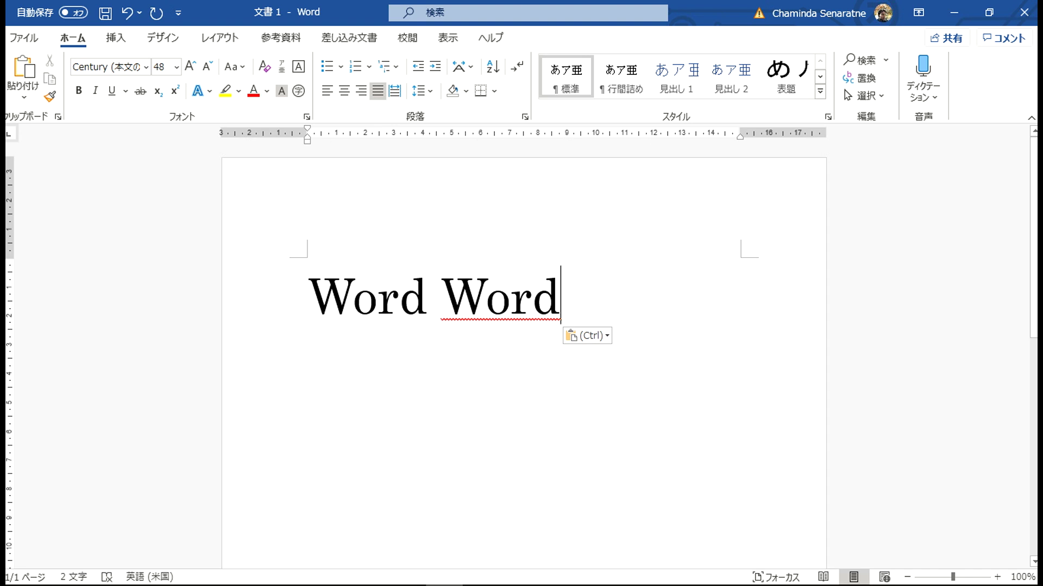
pyautogui.hotkey('ctrl', 'v')
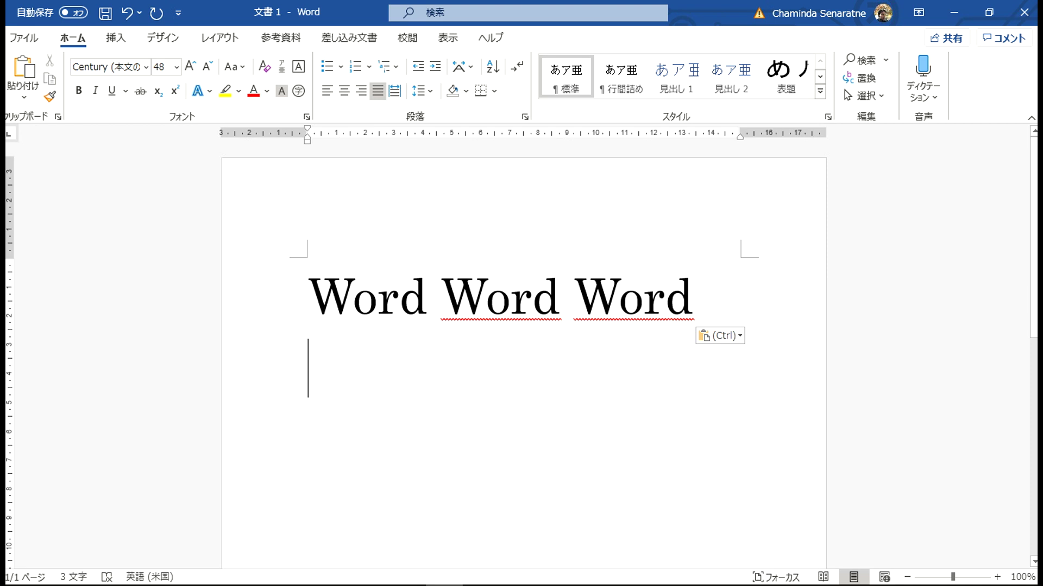
pyautogui.hotkey('ctrl', 'v')
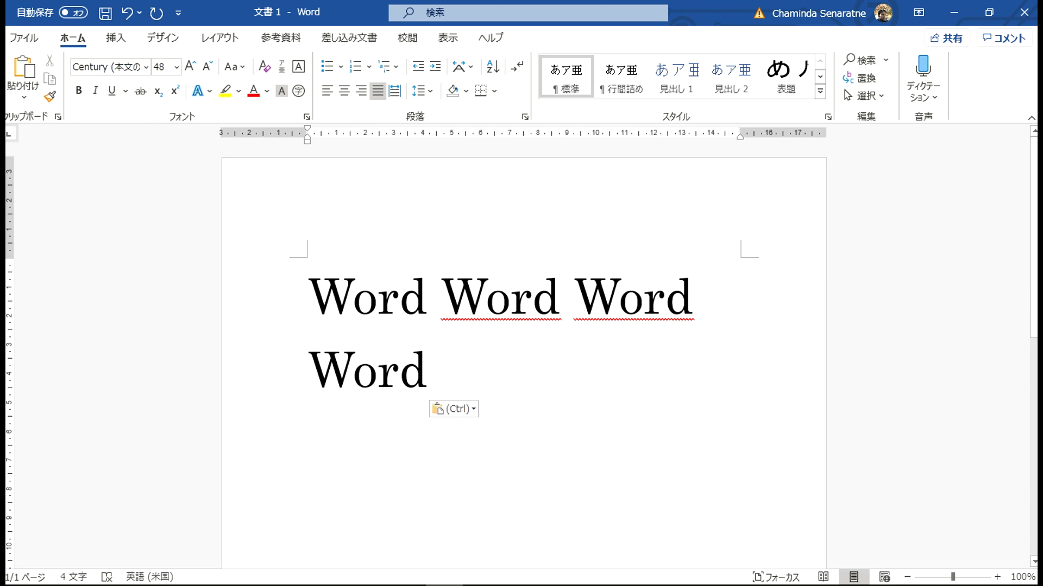
pyautogui.moveTo(426, 374); pyautogui.dragTo(309, 374)
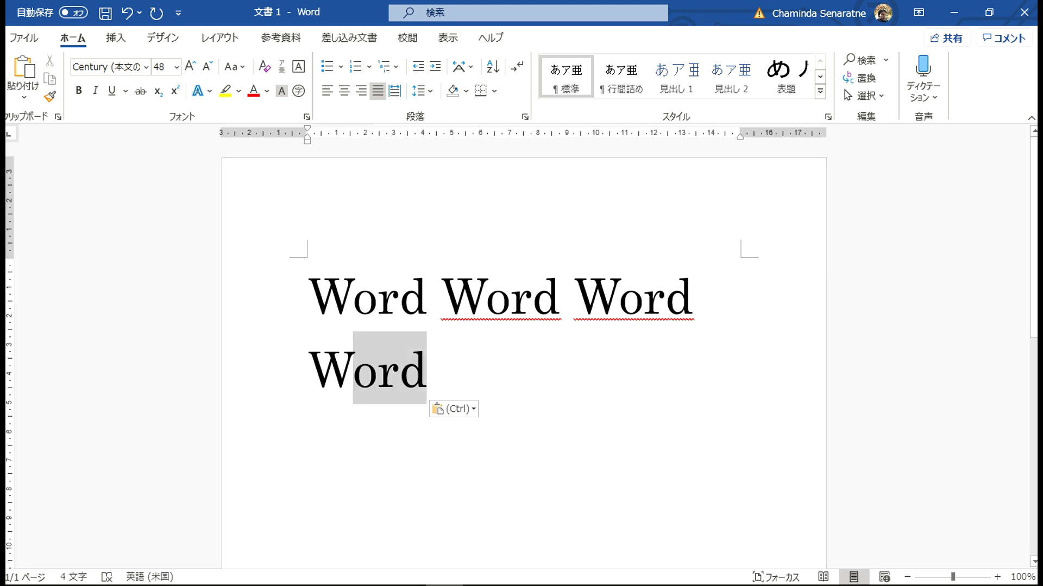
pyautogui.press('Delete')
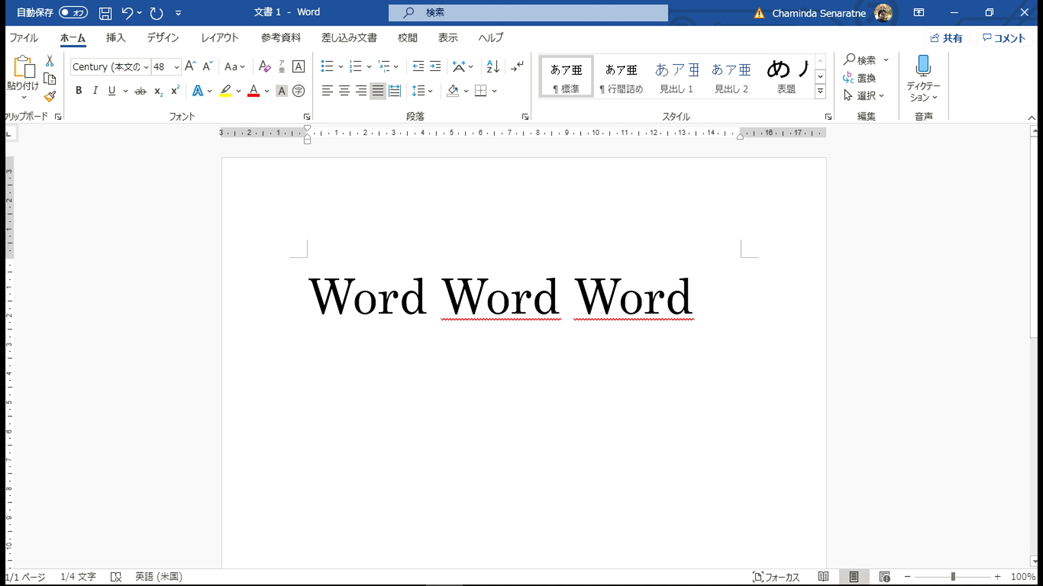
pyautogui.hotkey('ctrl', 'v')
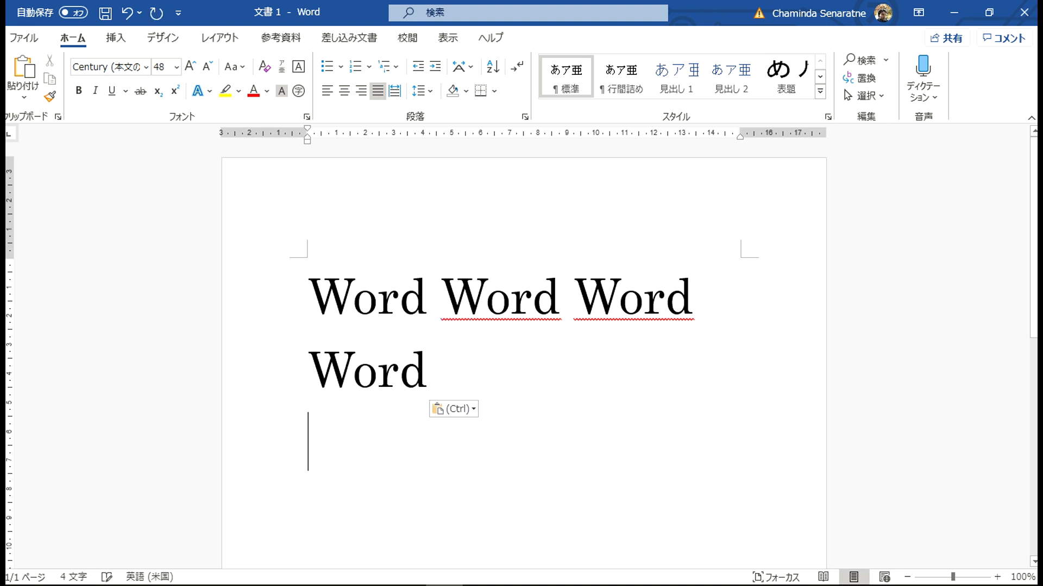
pyautogui.hotkey('ctrl', 'v')
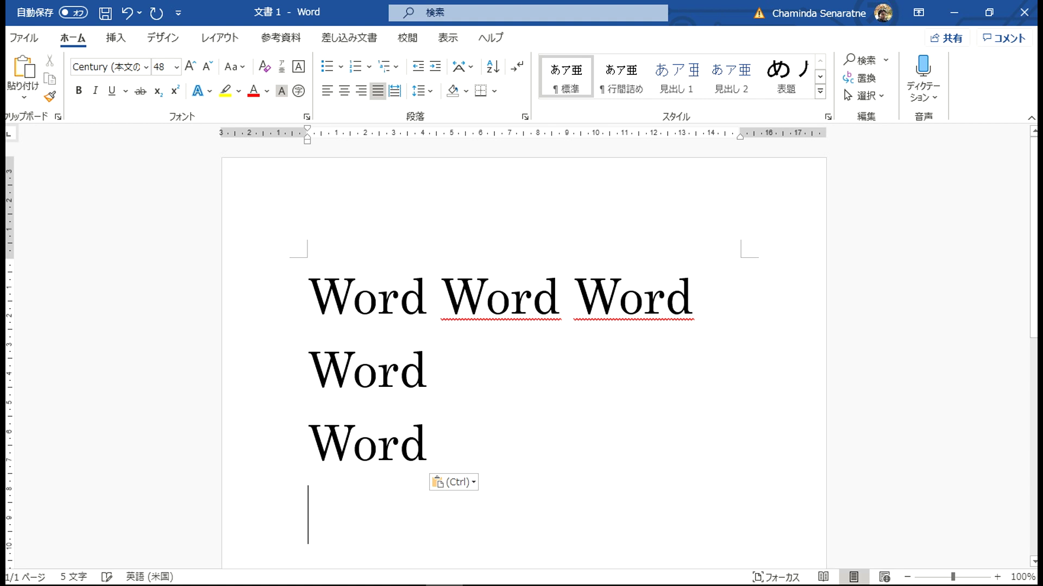
pyautogui.hotkey('ctrl', 'v')
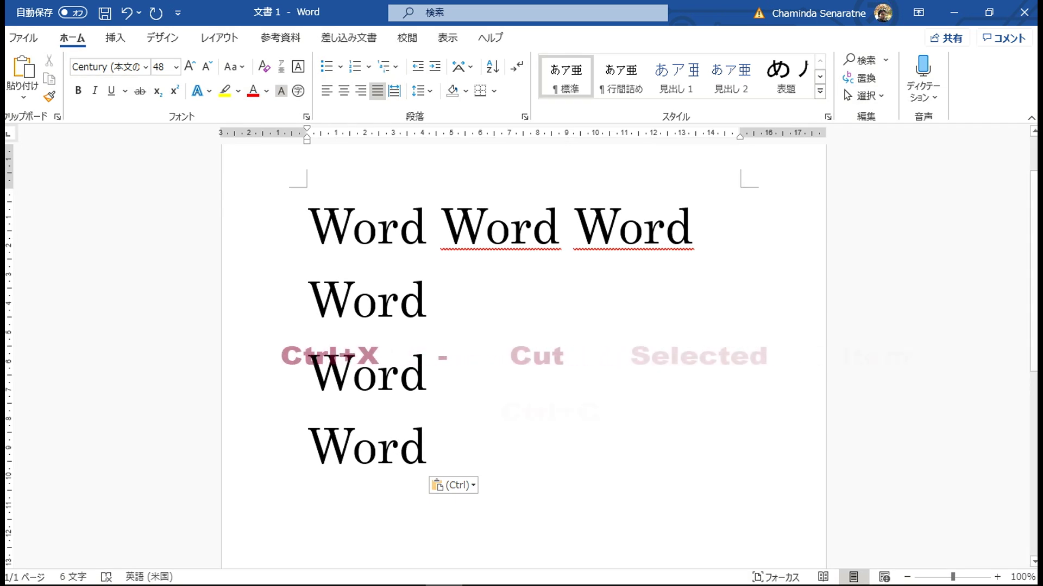
# - Paste extra lines of 'Word', undo three pastes and redo one, leaving seven copies
pyautogui.hotkey('ctrl', 'v')
pyautogui.hotkey('ctrl', 'v')
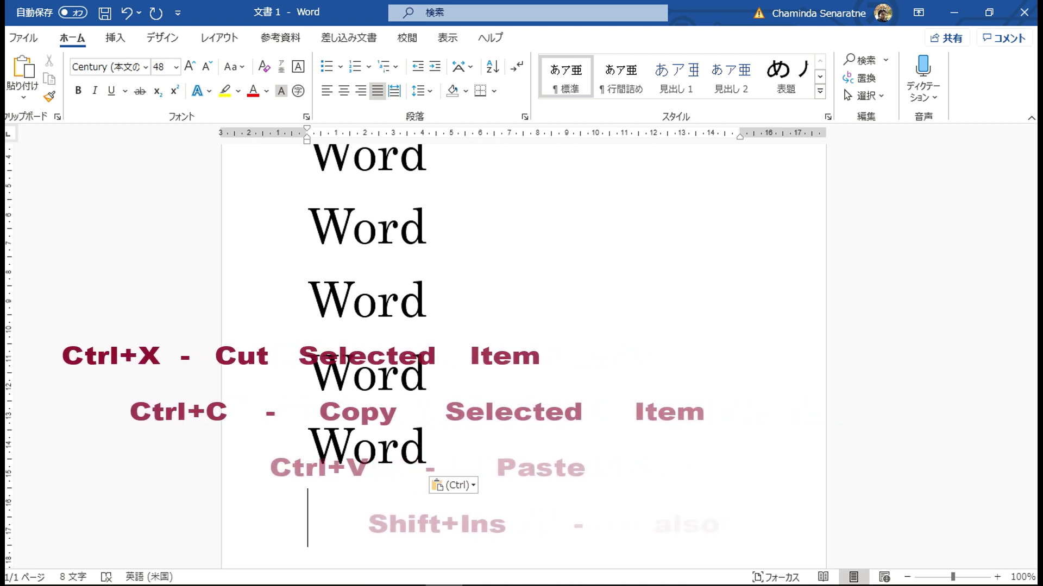
pyautogui.hotkey('ctrl', 'v')
pyautogui.hotkey('ctrl', 'v')
pyautogui.hotkey('ctrl', 'v')
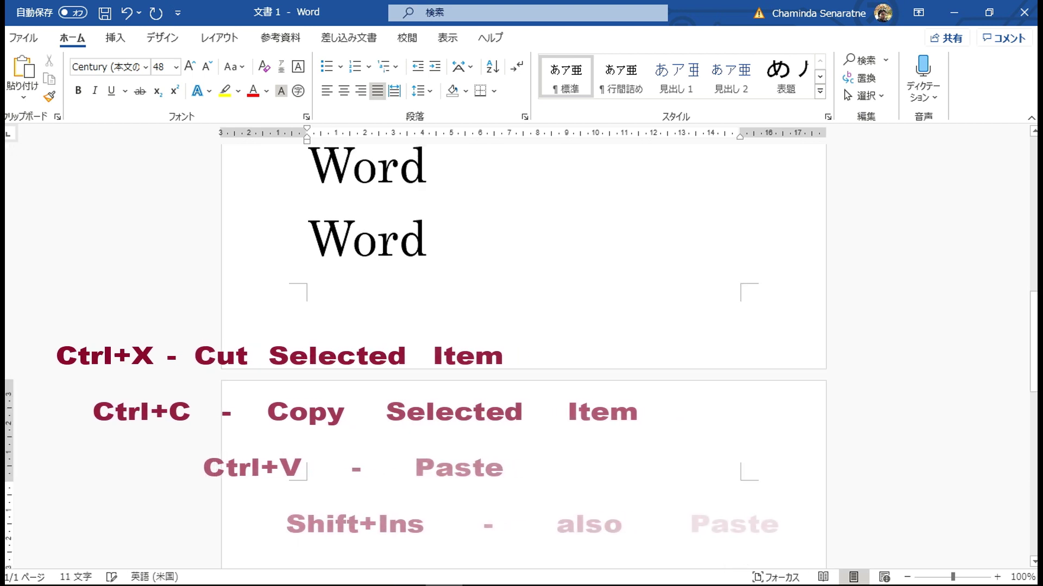
pyautogui.hotkey('ctrl', 'z')
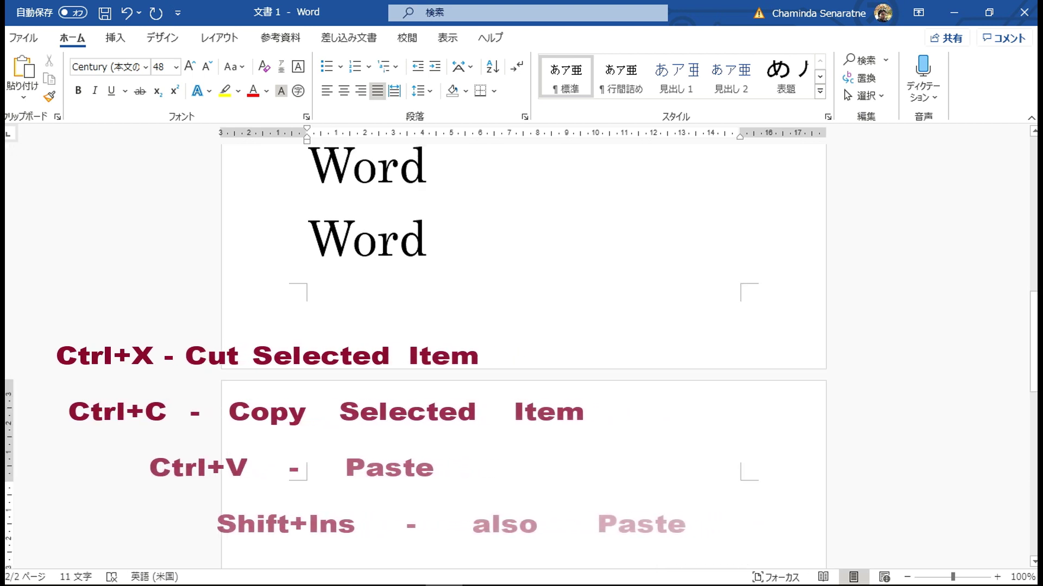
pyautogui.hotkey('ctrl', 'z')
pyautogui.hotkey('ctrl', 'z')
pyautogui.hotkey('ctrl', 'z')
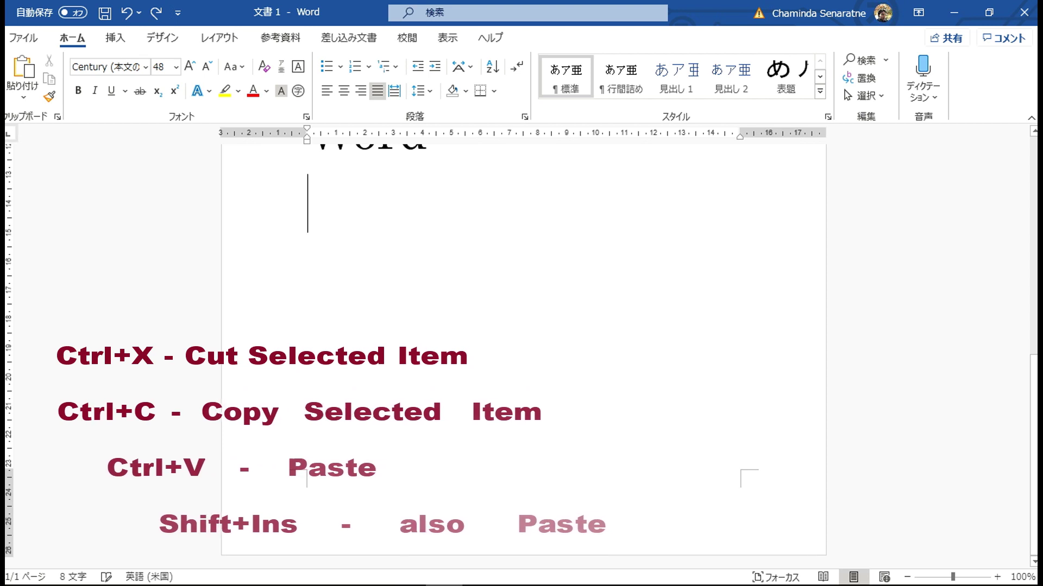
pyautogui.hotkey('ctrl', 'z')
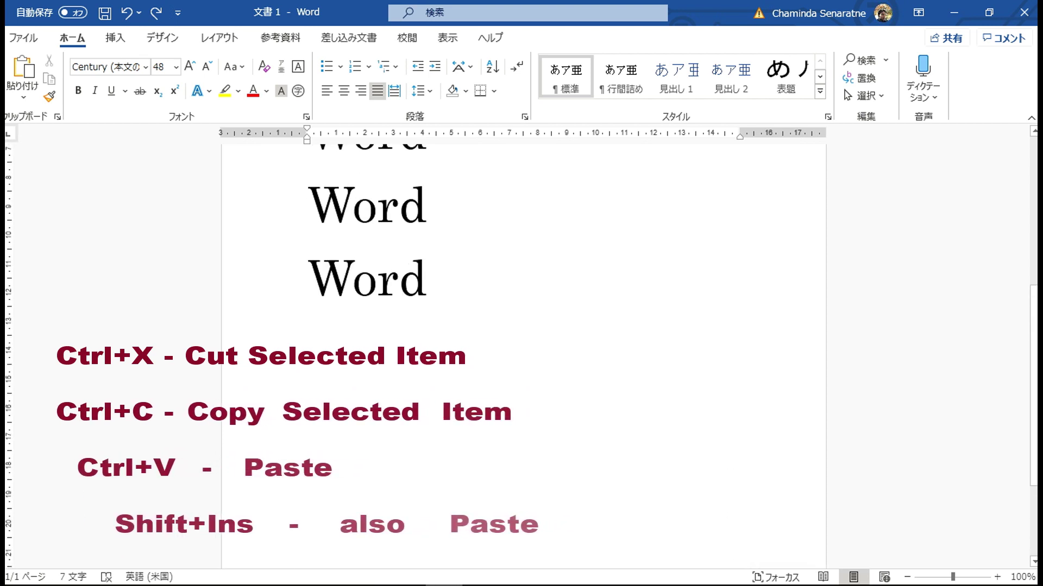
pyautogui.hotkey('ctrl', 'y')
pyautogui.hotkey('ctrl', 'y')
pyautogui.hotkey('ctrl', 'y')
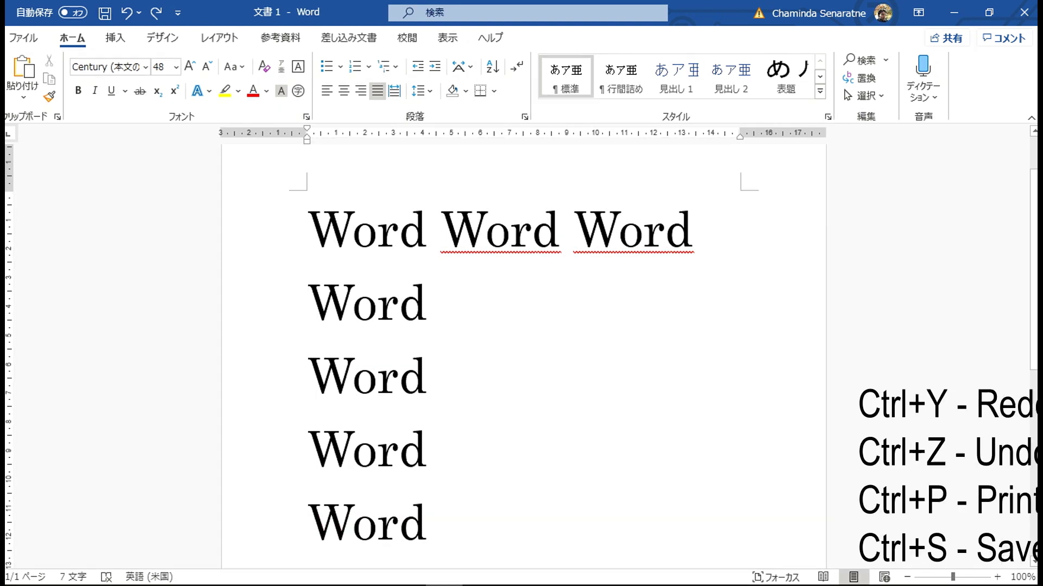
# - Preview the document with Ctrl+P, then close it to get the save-changes prompt
pyautogui.hotkey('ctrl', 'p')
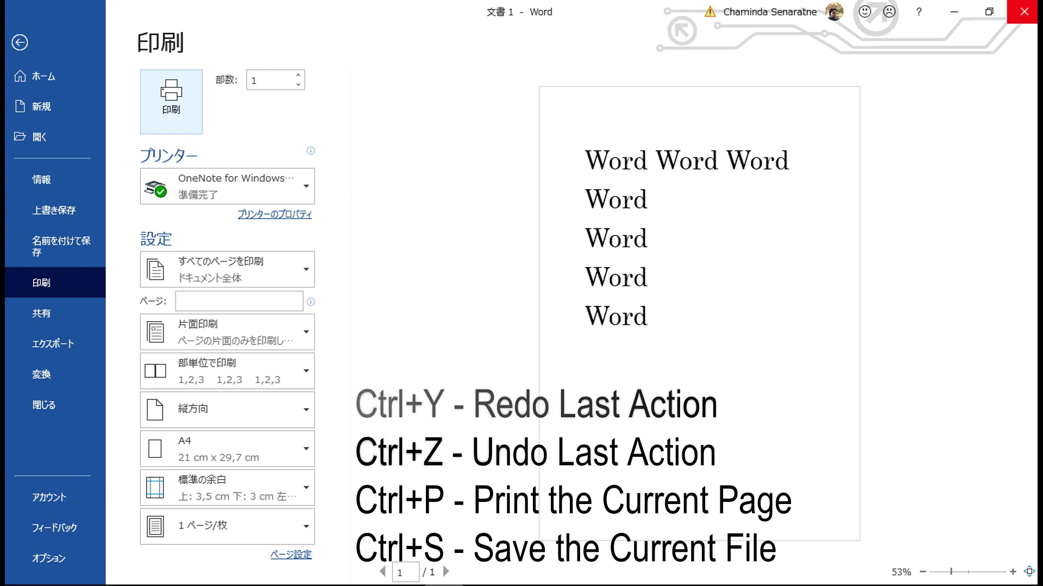
pyautogui.click(1023, 11)
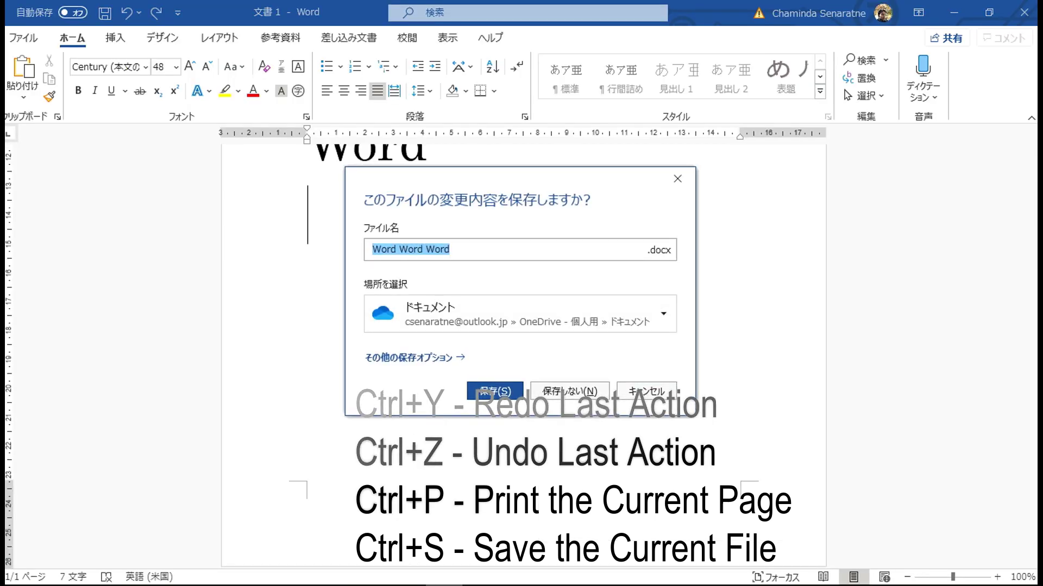
# - Cancel the close, redo the removed lines, dismiss the Save dialog unsaved, and undo back to 'Word Word Word'
pyautogui.click(646, 391)
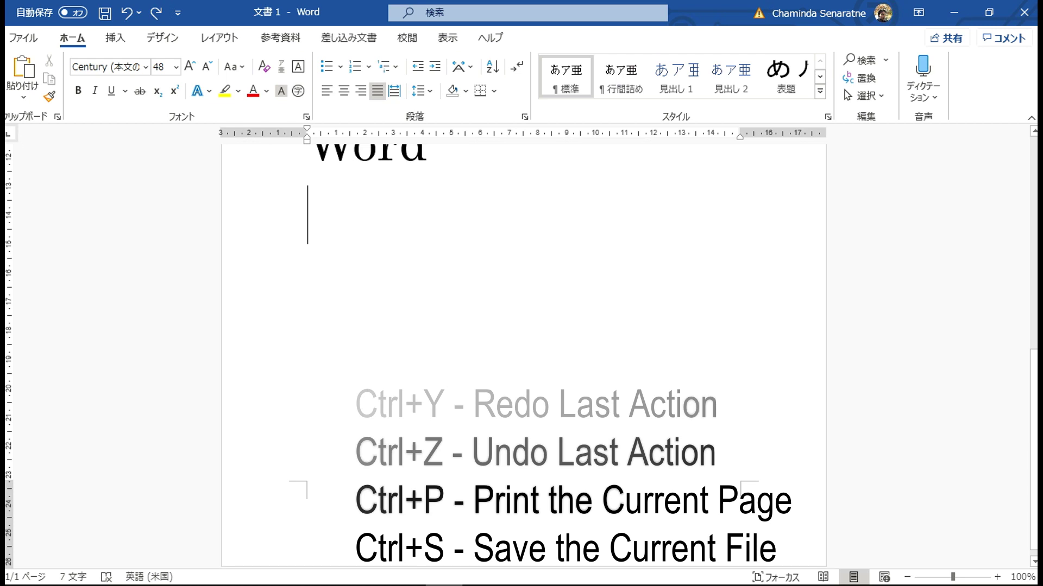
pyautogui.hotkey('ctrl', 'y')
pyautogui.hotkey('ctrl', 'y')
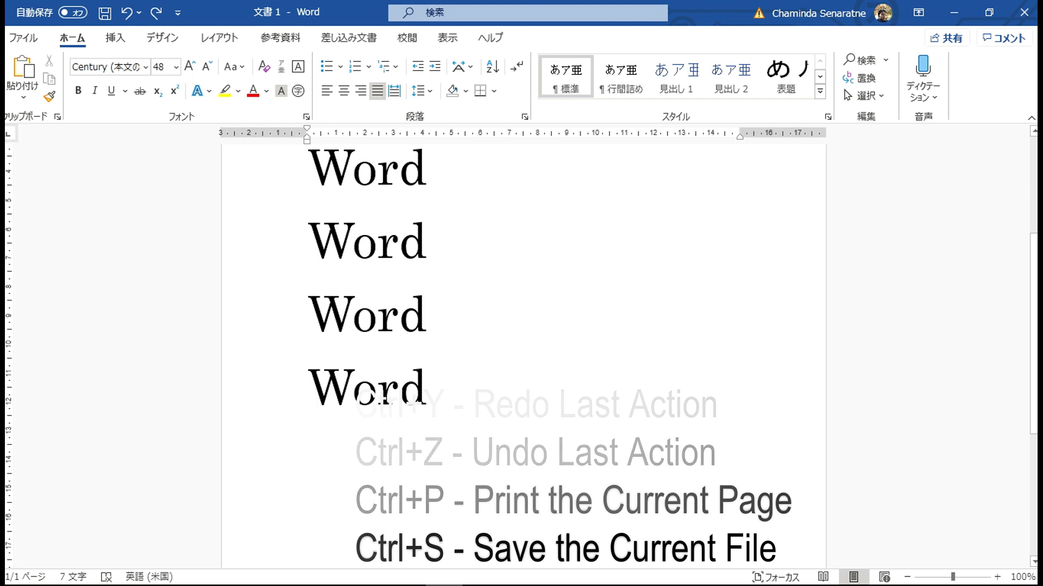
pyautogui.hotkey('ctrl', 's')
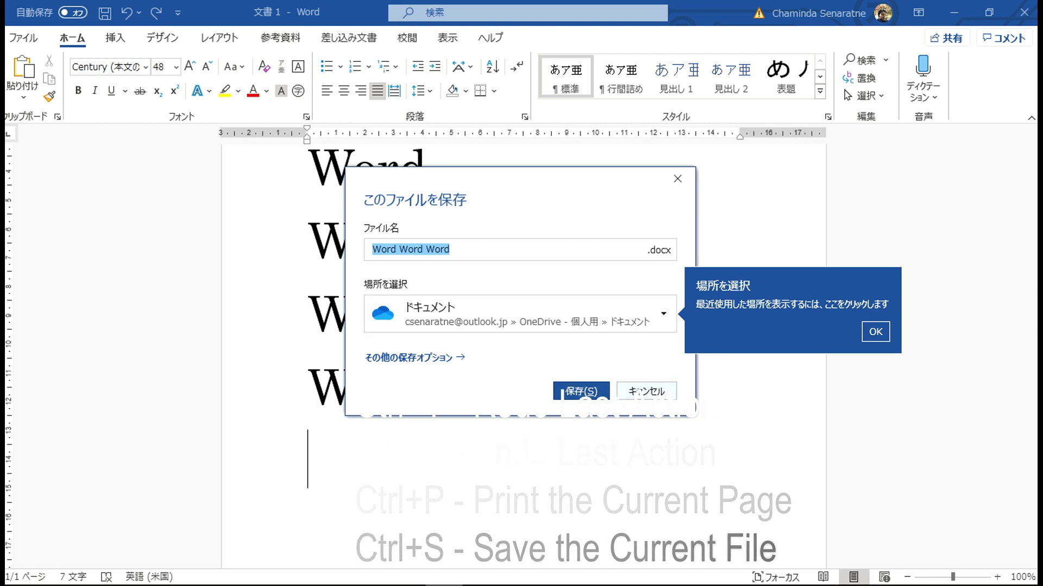
pyautogui.press('Escape')
pyautogui.press('Escape')
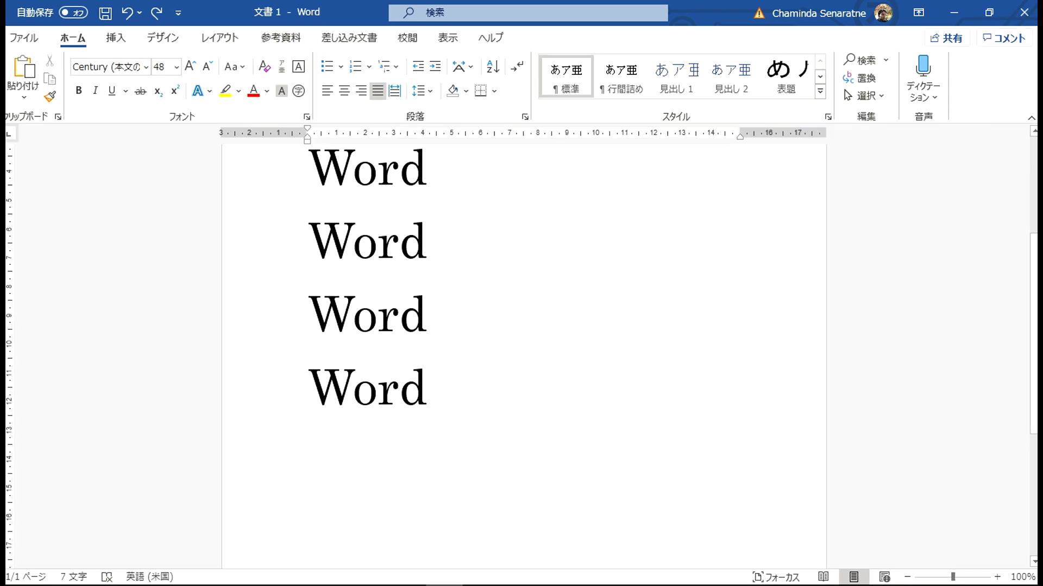
pyautogui.hotkey('ctrl', 'z')
pyautogui.hotkey('ctrl', 'z')
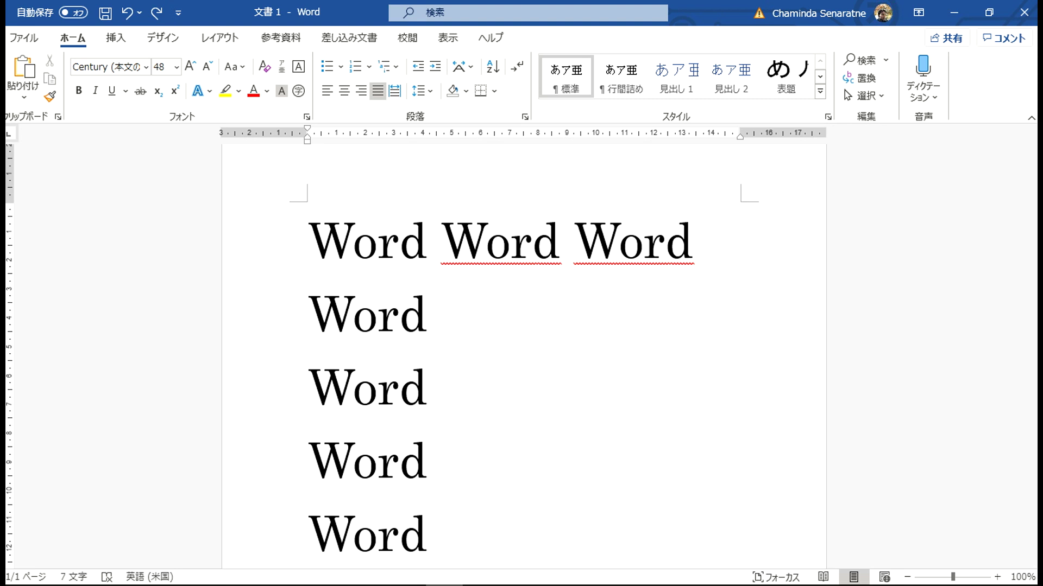
pyautogui.press('super')
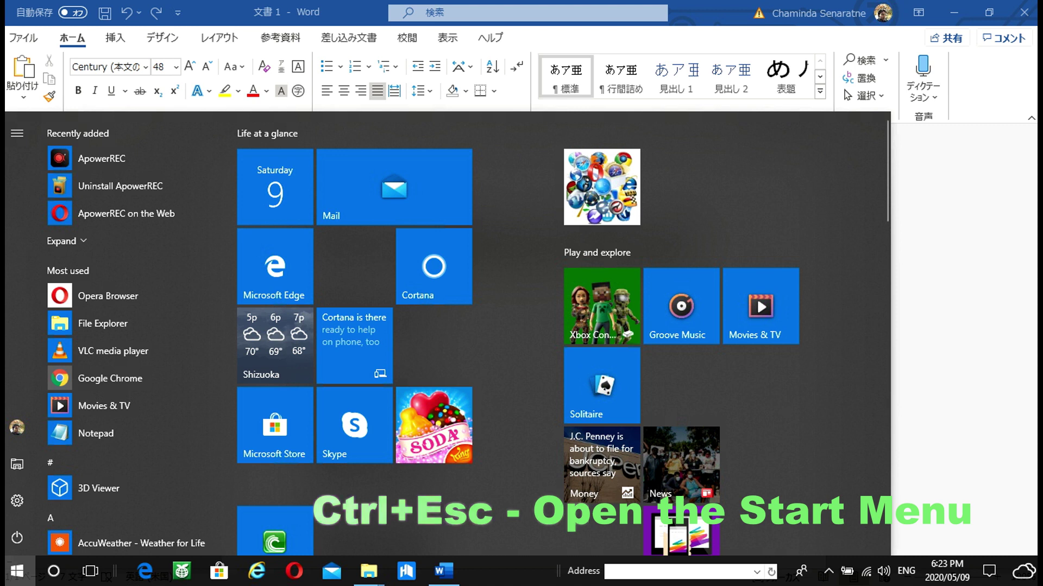
pyautogui.scroll(-2, 454, 339)
pyautogui.scroll(2, 454, 338)
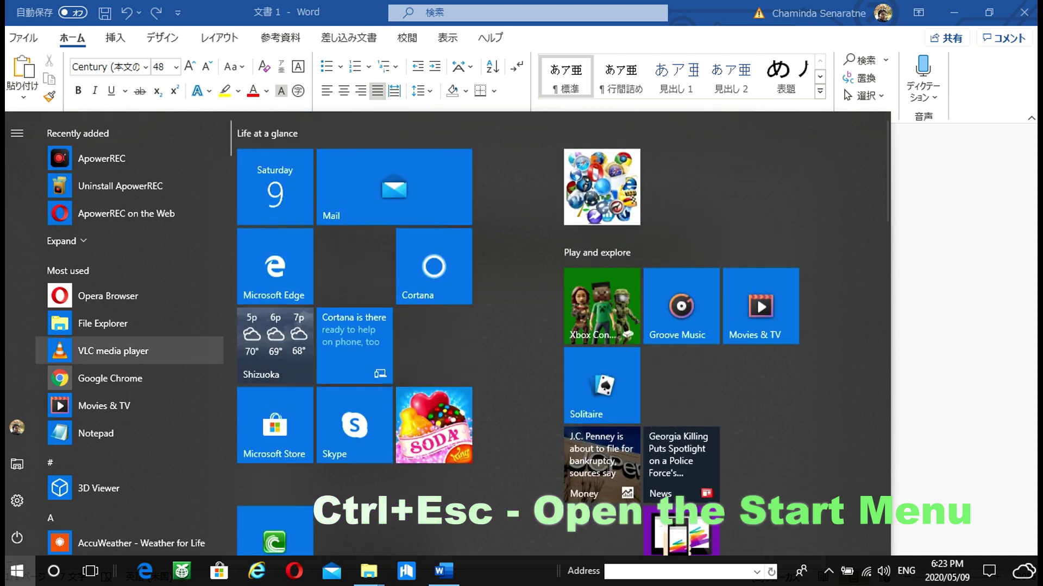
pyautogui.press('Down')
pyautogui.press('Down')
pyautogui.press('Down')
pyautogui.press('Down')
pyautogui.press('Down')
pyautogui.press('Down')
pyautogui.press('Down')
pyautogui.press('Down')
pyautogui.press('Down')
pyautogui.press('Down')
pyautogui.press('Down')
pyautogui.press('Down')
pyautogui.press('Home')
pyautogui.press('Escape')
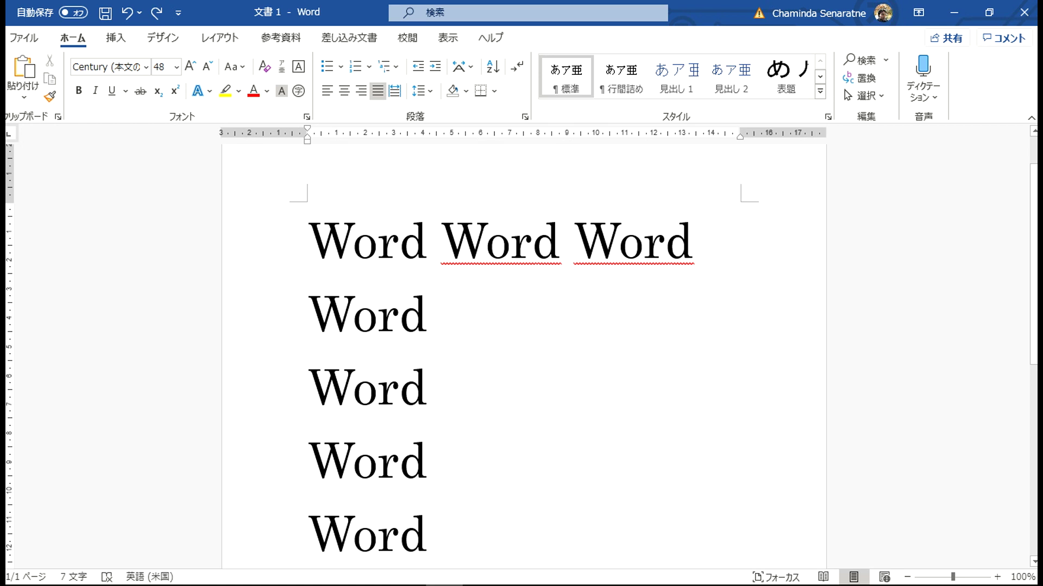
# - Cancel one close attempt, then close 文書 1 with Don't Save and exit Word
pyautogui.hotkey('alt', 'F4')
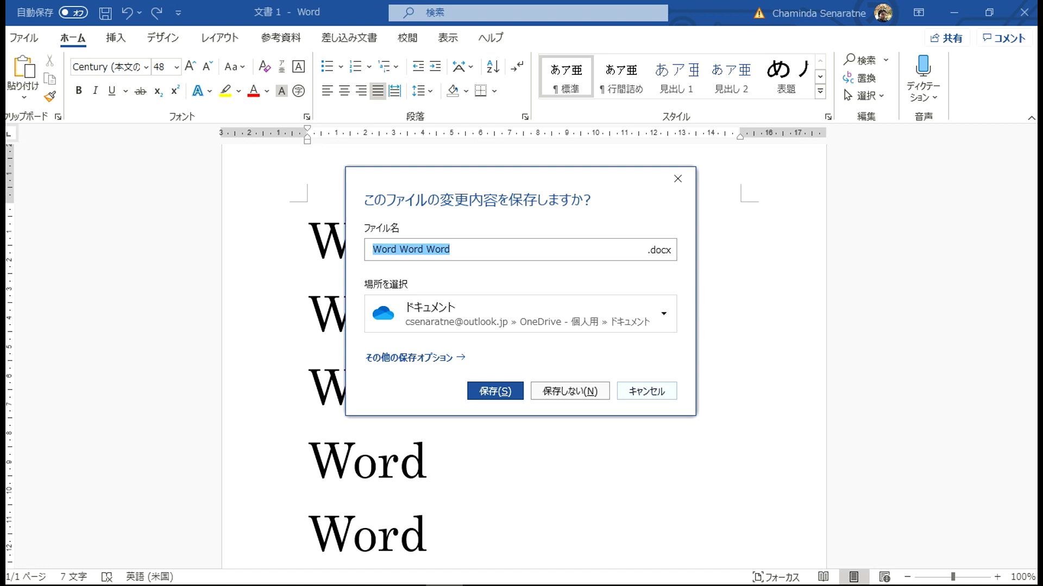
pyautogui.press('Escape')
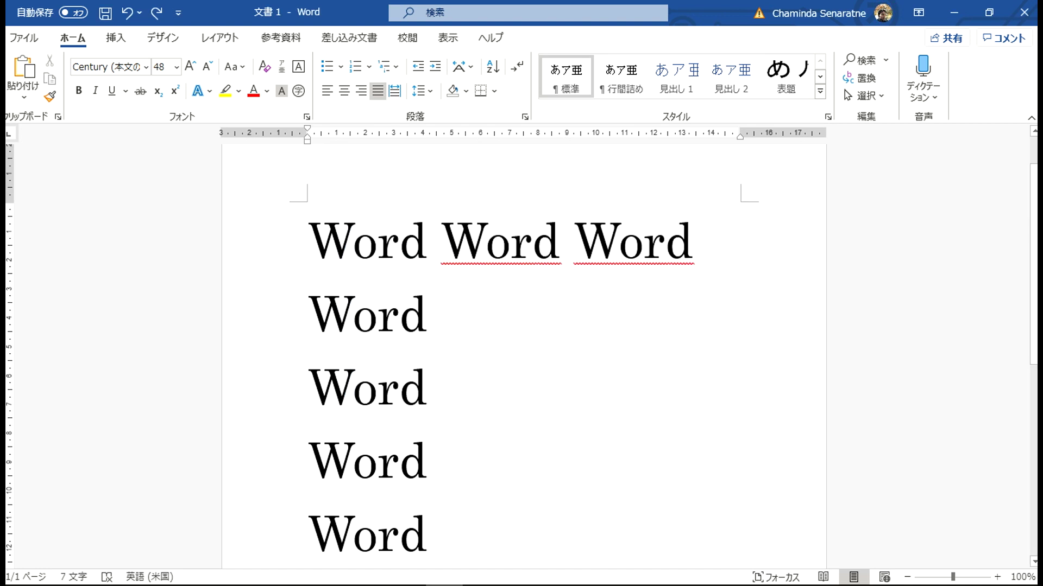
pyautogui.hotkey('alt', 'F4')
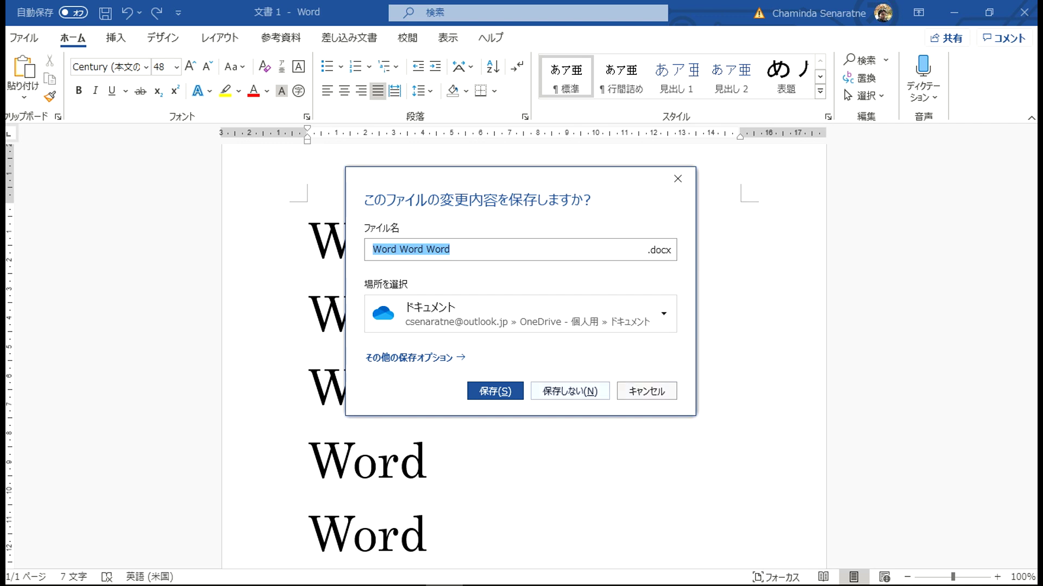
pyautogui.hotkey('alt', 'n')
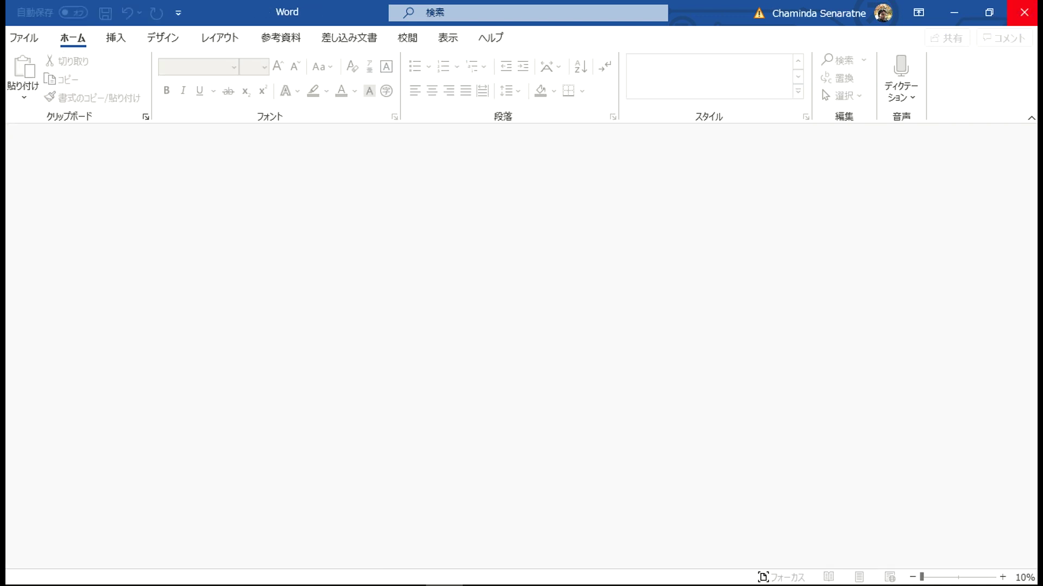
pyautogui.click(1024, 12)
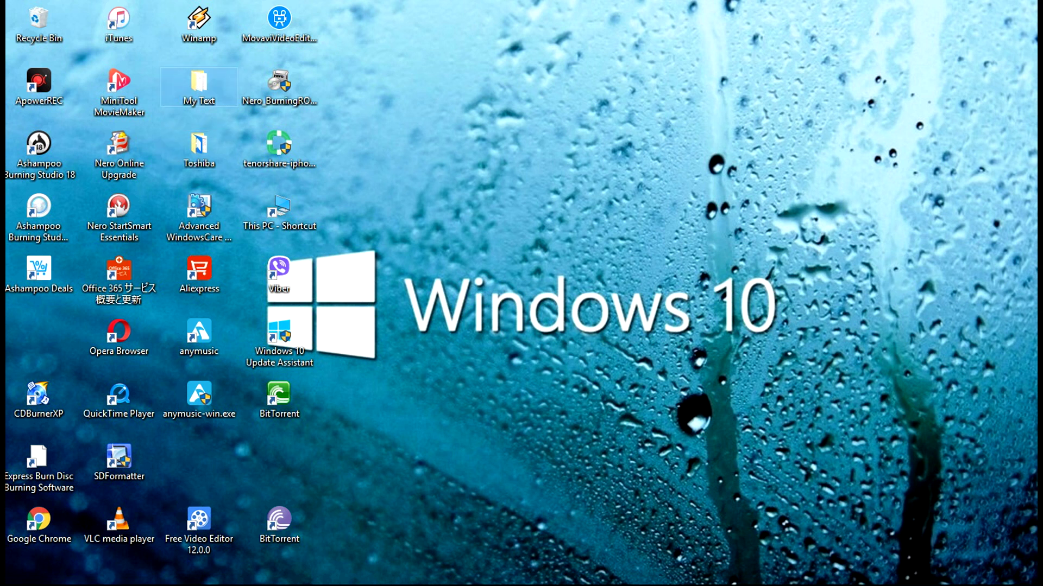
pyautogui.hotkey('alt', 'Return')
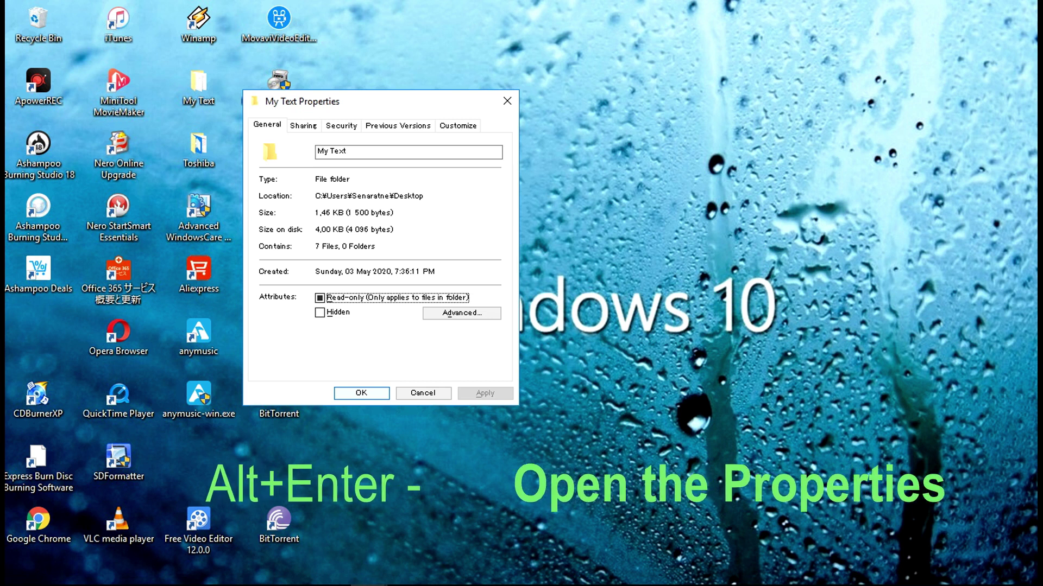
pyautogui.press('Return')
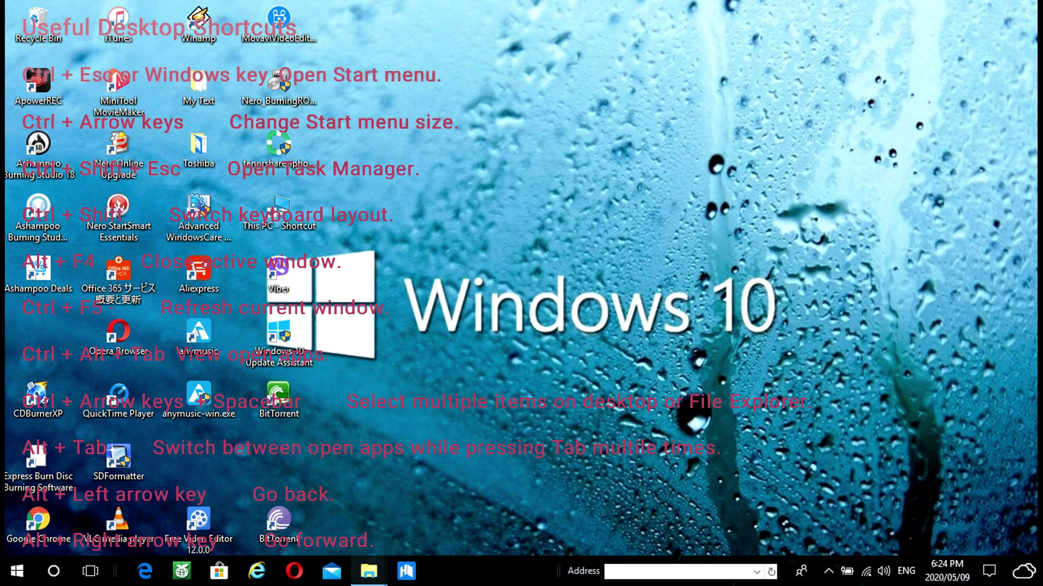
pyautogui.click(287, 508)
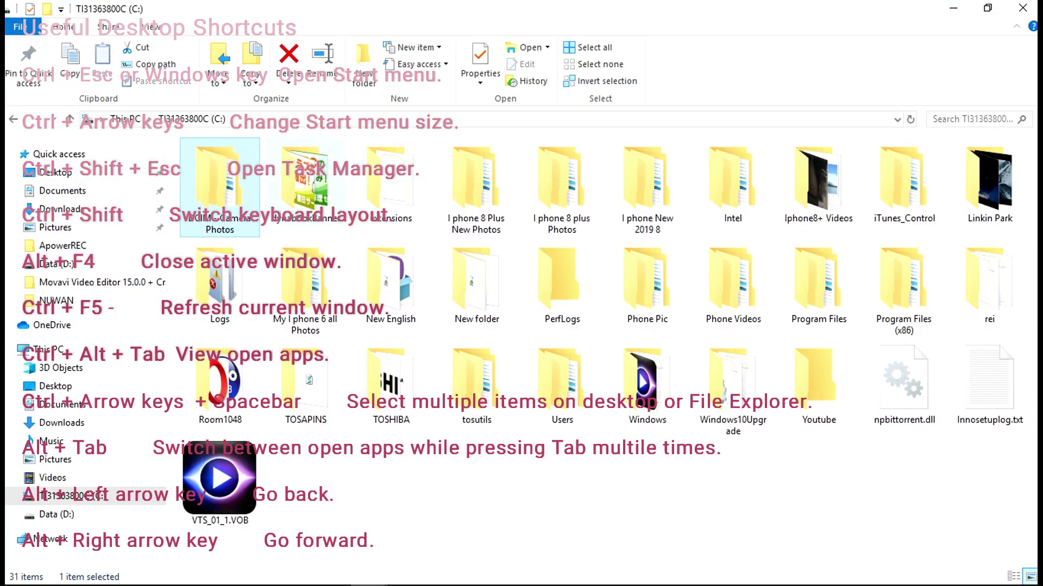
pyautogui.click(220, 480)
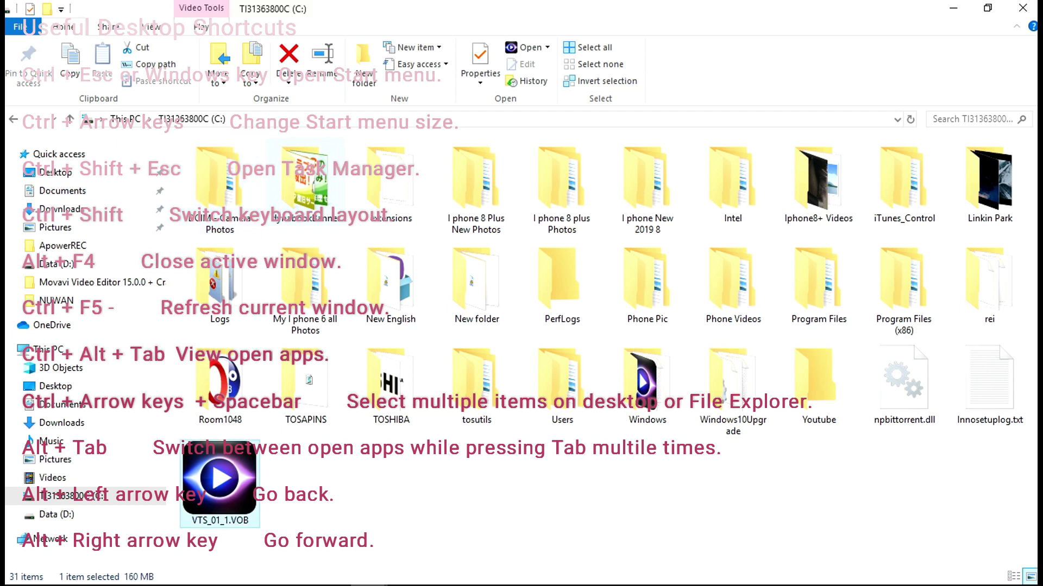
pyautogui.click(220, 187)
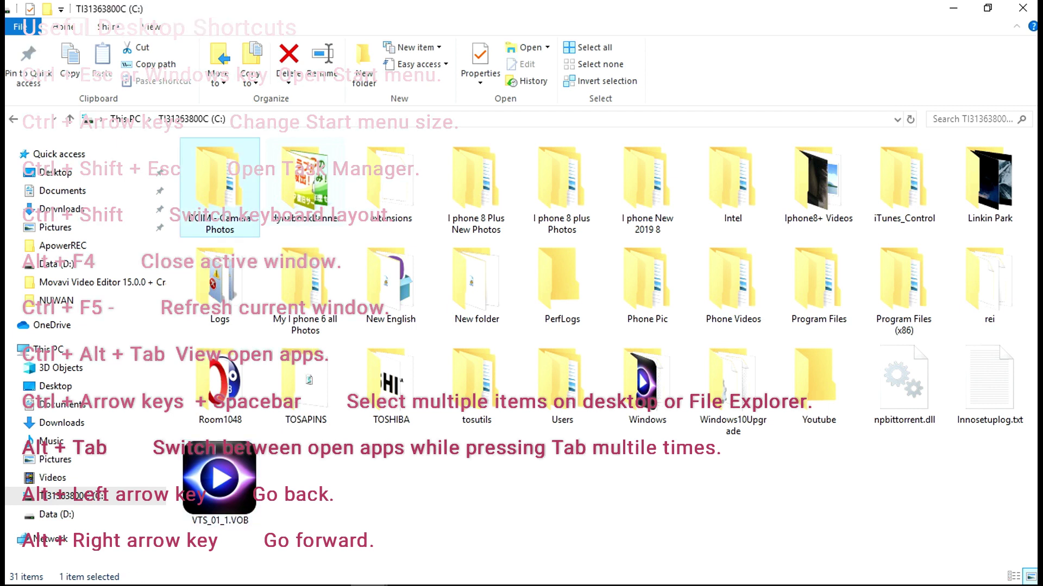
pyautogui.click(220, 481)
pyautogui.click(220, 187)
pyautogui.click(219, 481)
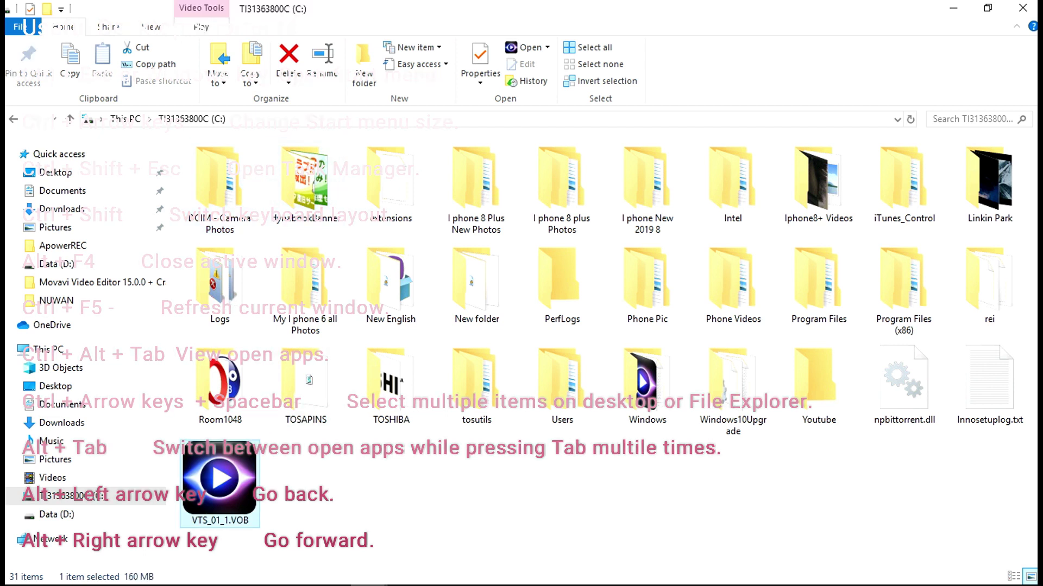
pyautogui.hotkey('ctrl', 'space')
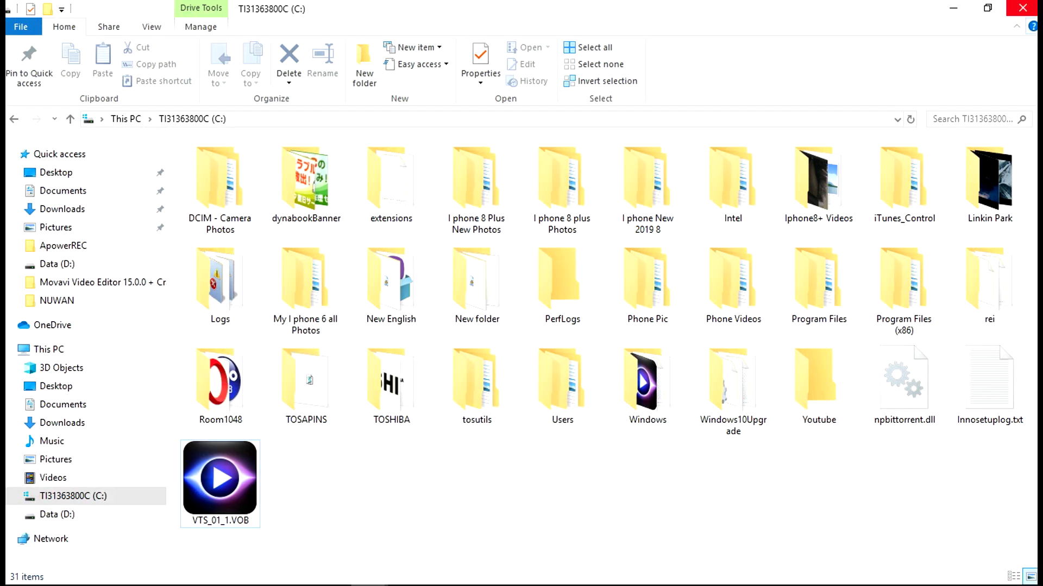
pyautogui.press('super+d')
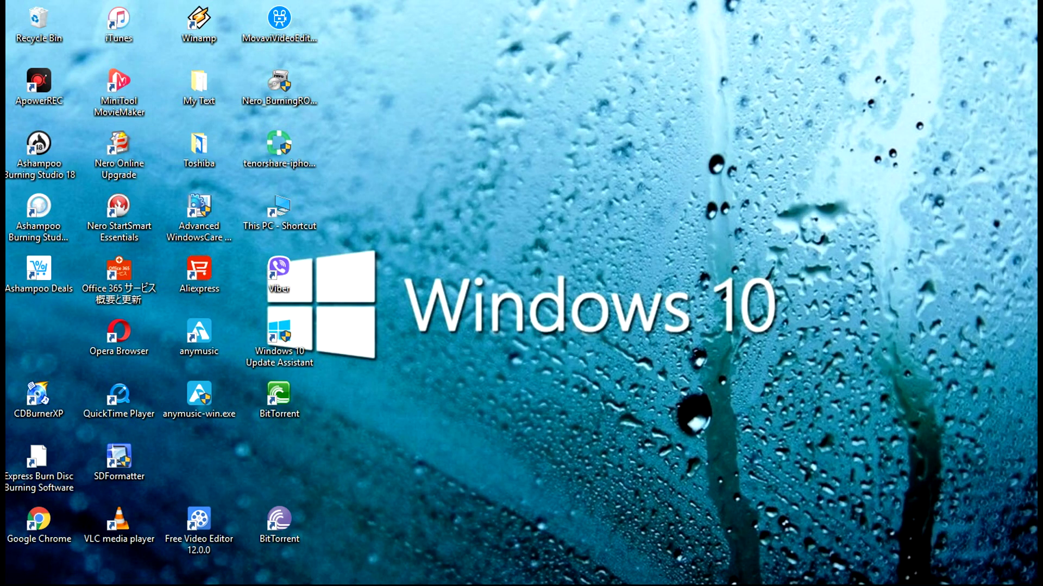